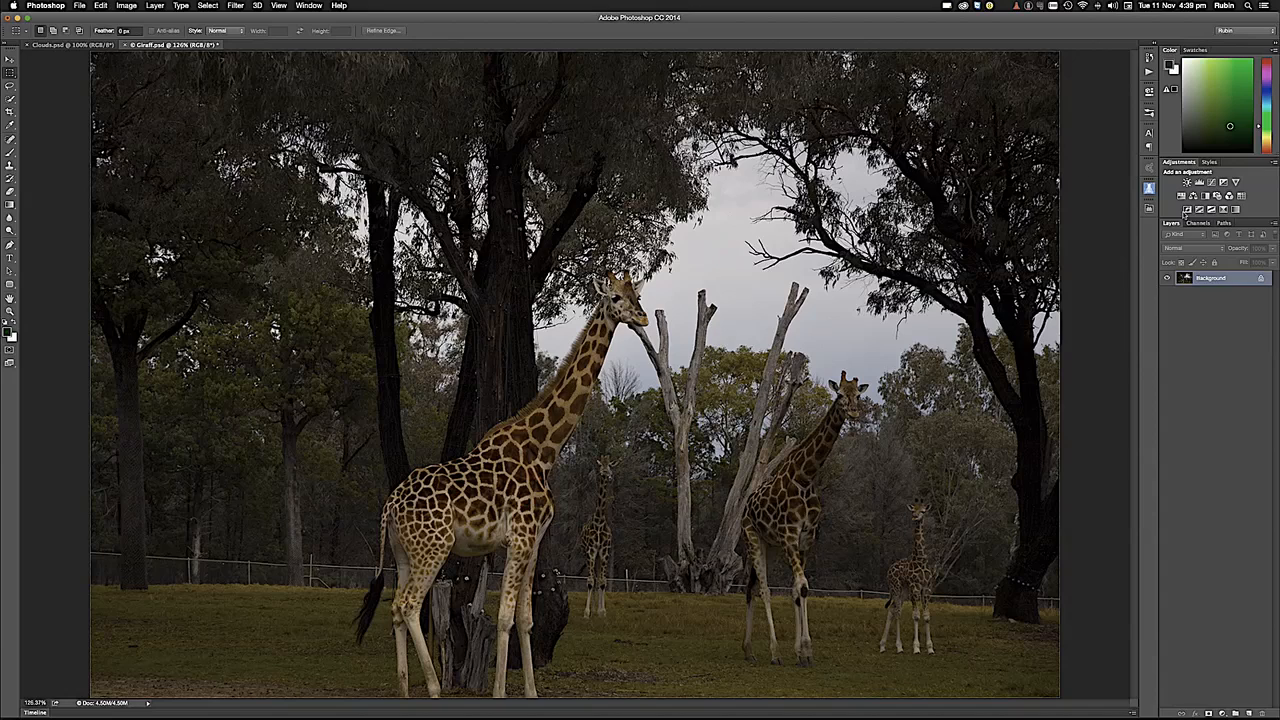
- Examine the giraffe photo's Red, Green and Blue channels individually, and return to the RGB composite
left_click(1199, 224)
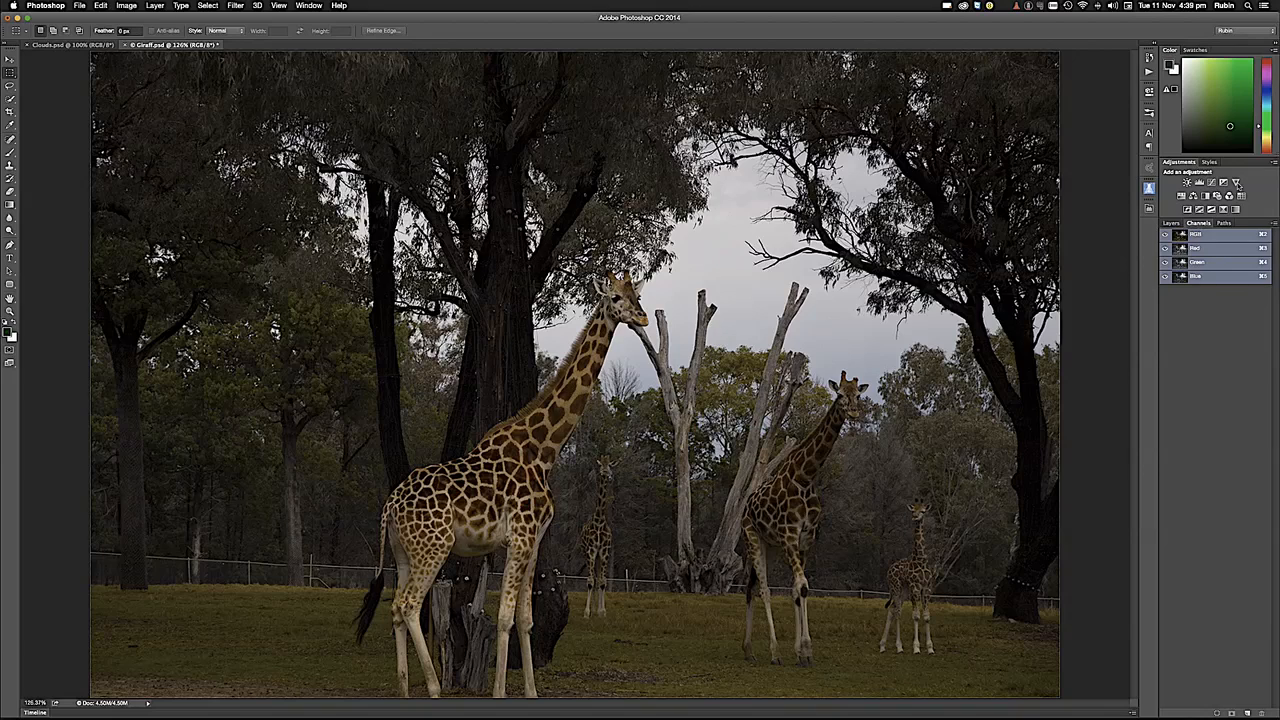
left_click(1197, 249)
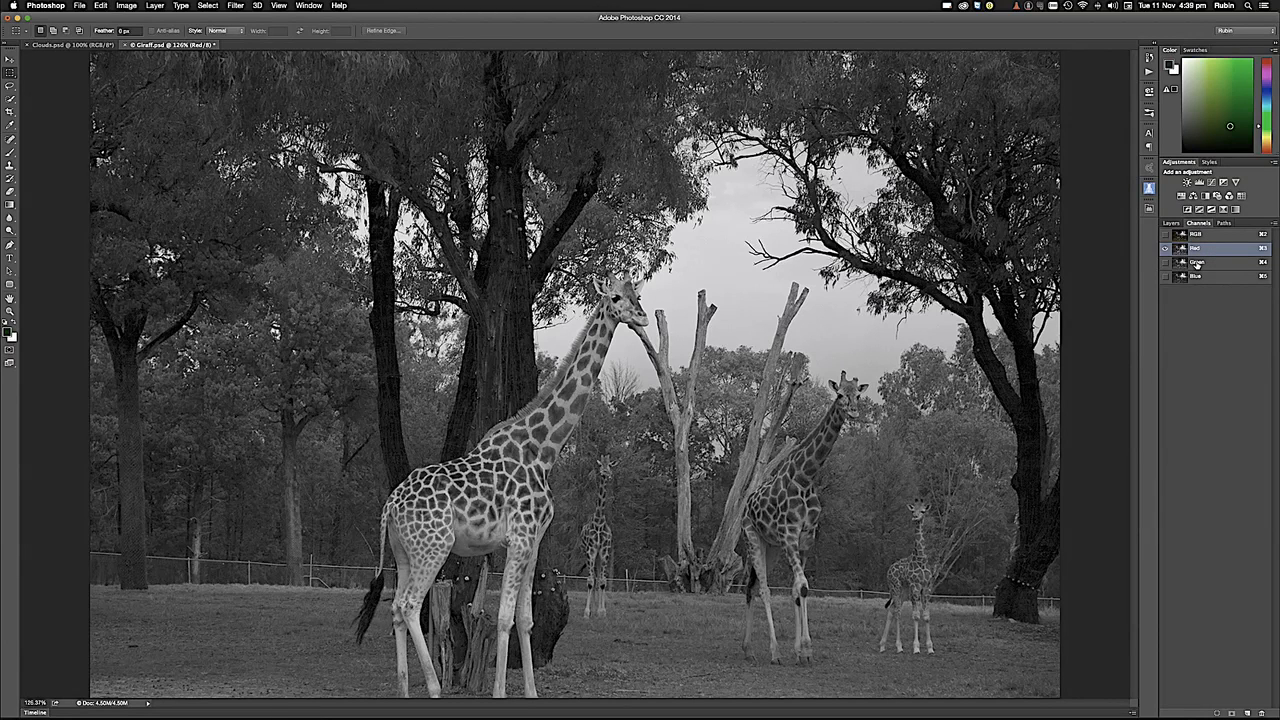
left_click(1197, 263)
left_click(1193, 277)
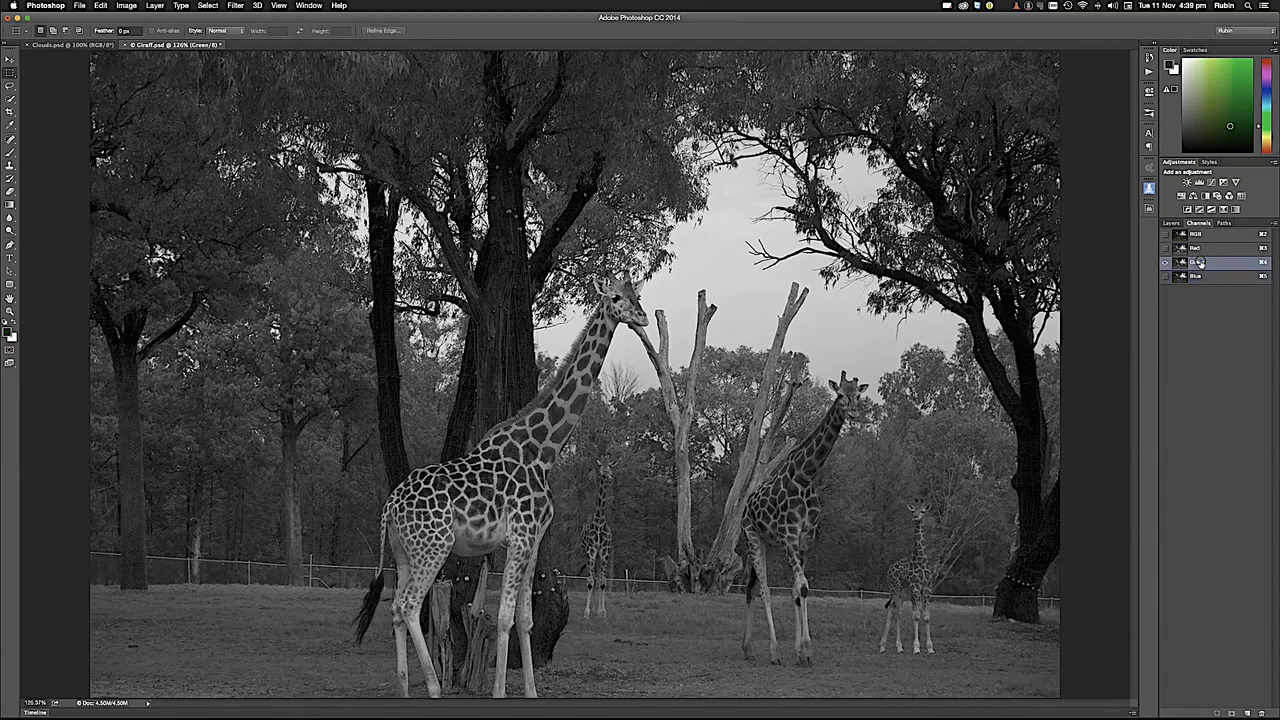
left_click(1206, 249)
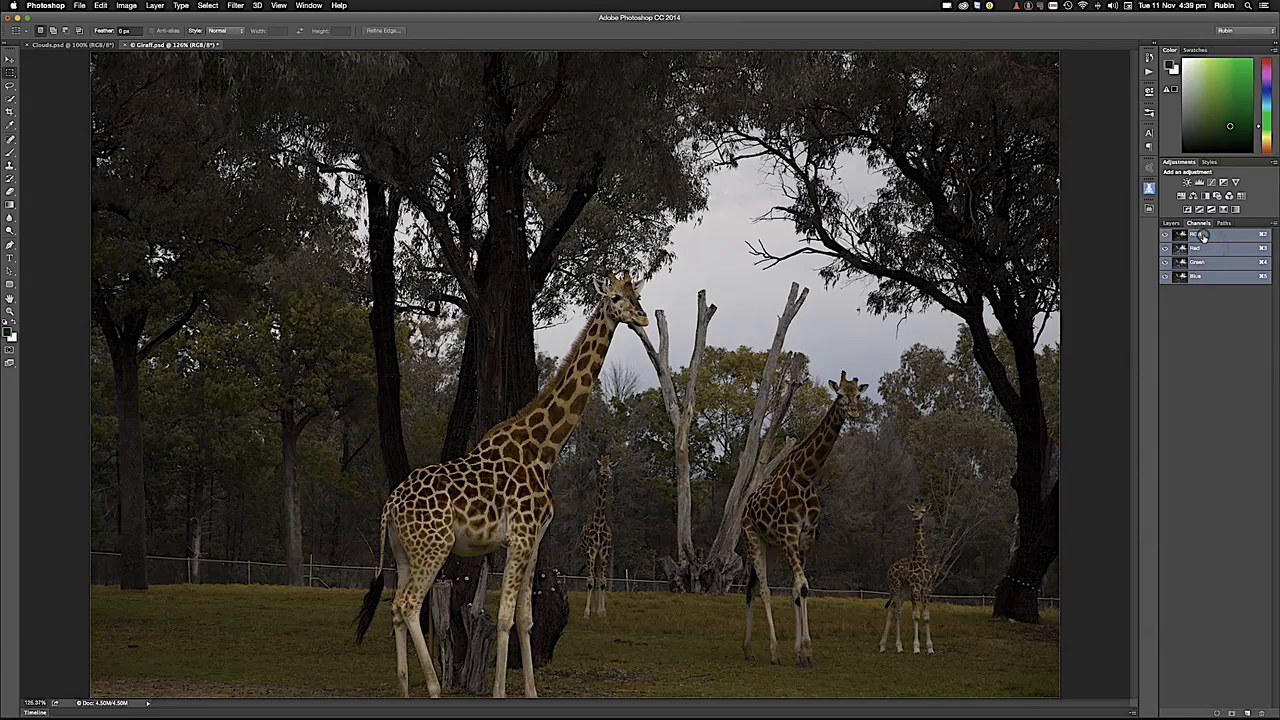
left_click(1204, 236)
- Select a square area around the large giraffe's head and neck, and save it as a new channel named "iuyewswyuir"
left_click_drag(382, 192, 658, 467)
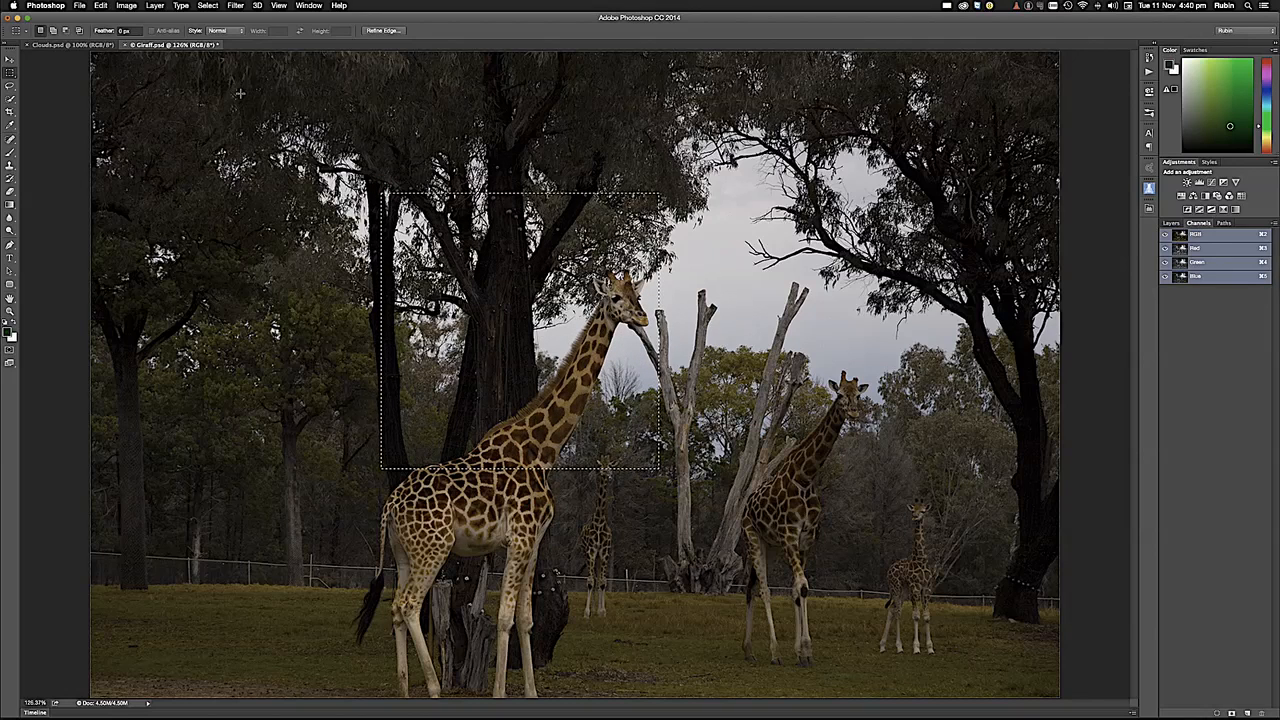
left_click(208, 6)
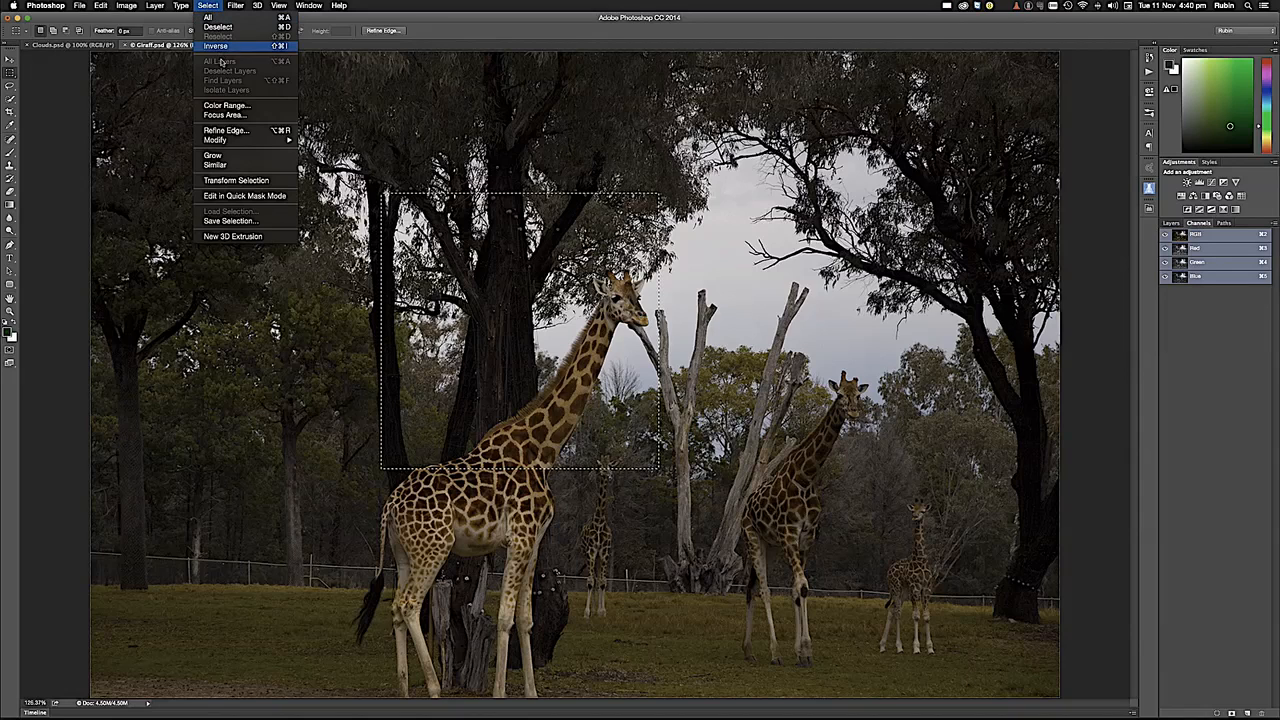
left_click(250, 221)
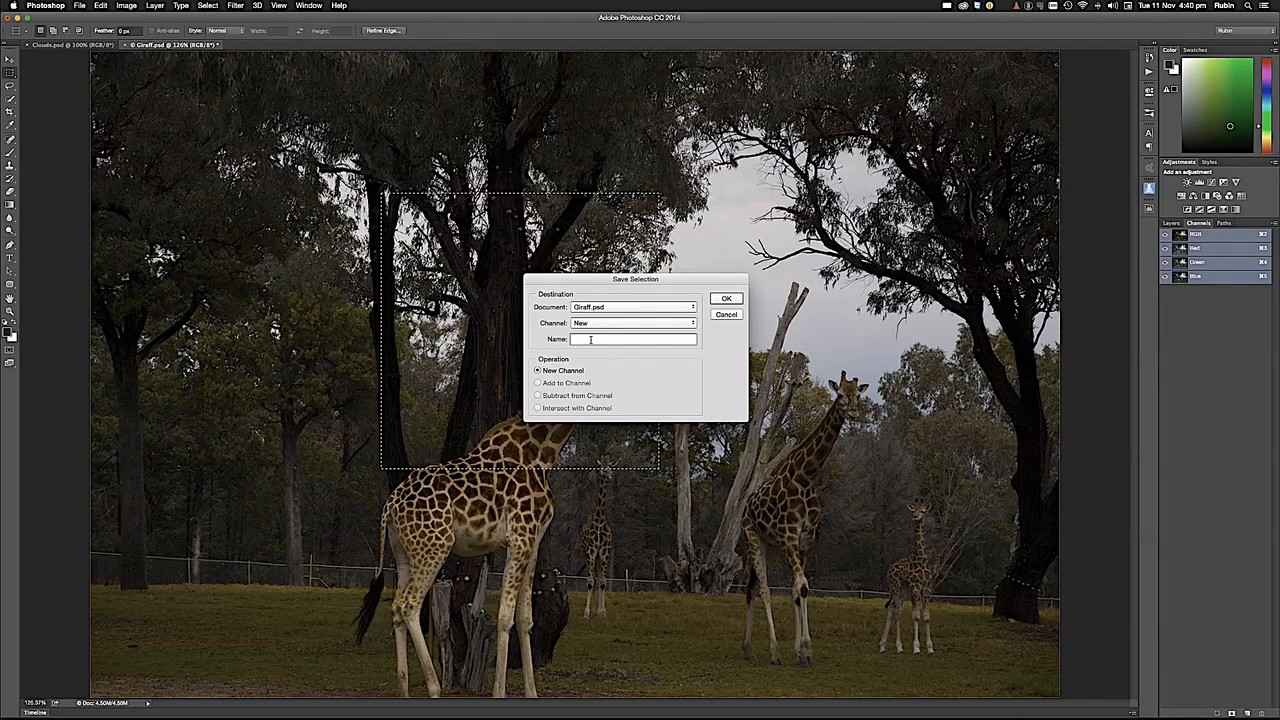
type("uyewwyuir")
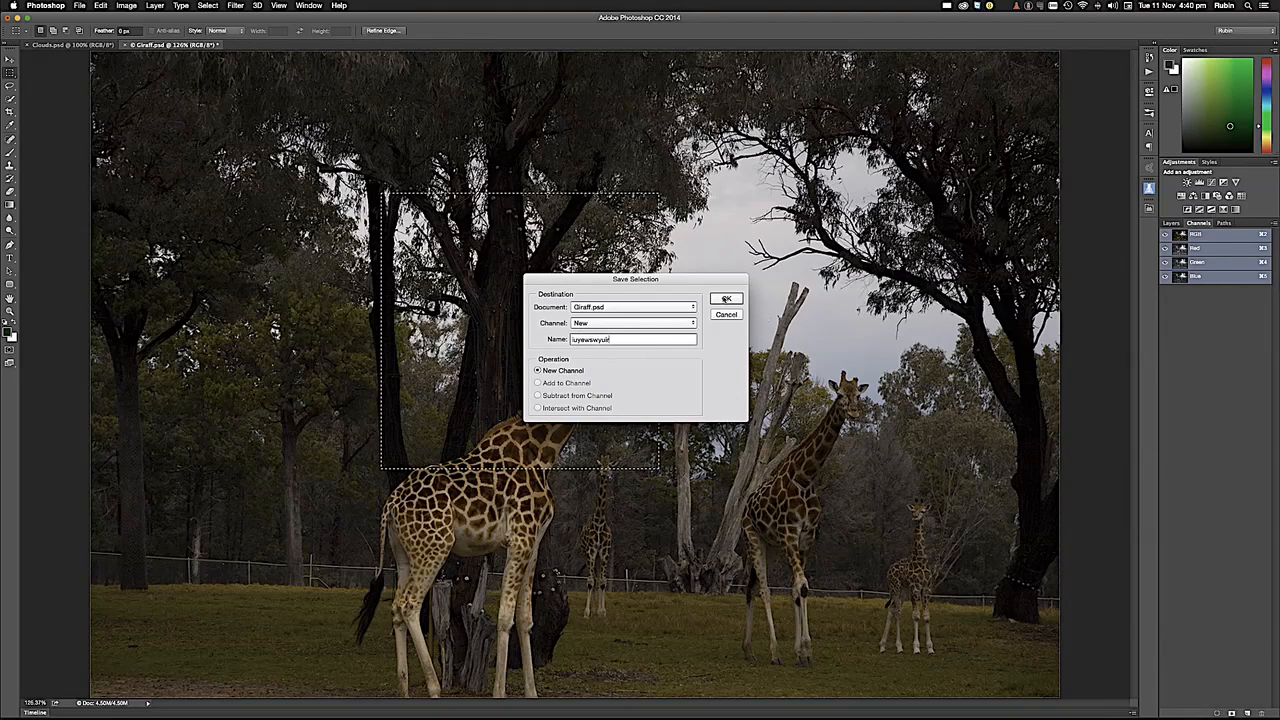
left_click(726, 299)
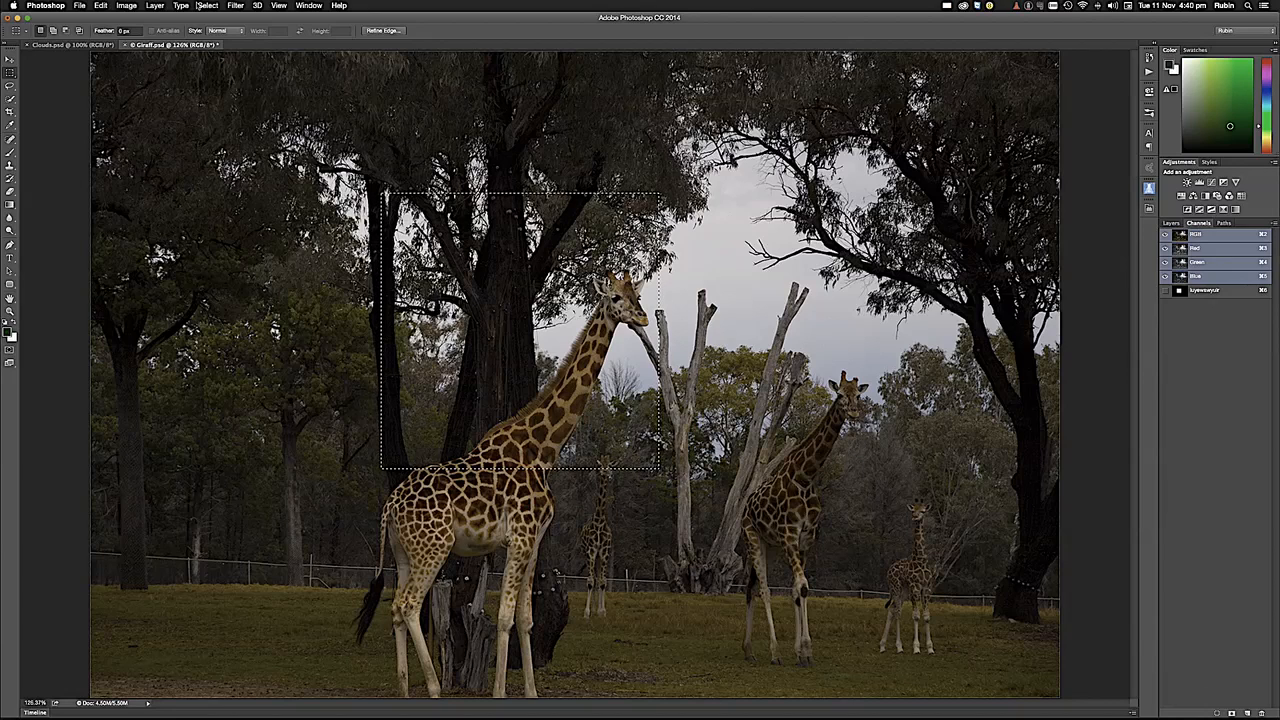
- Deselect the square area and reload it as a new selection from the "iuyewswyuir" channel
key("super+d")
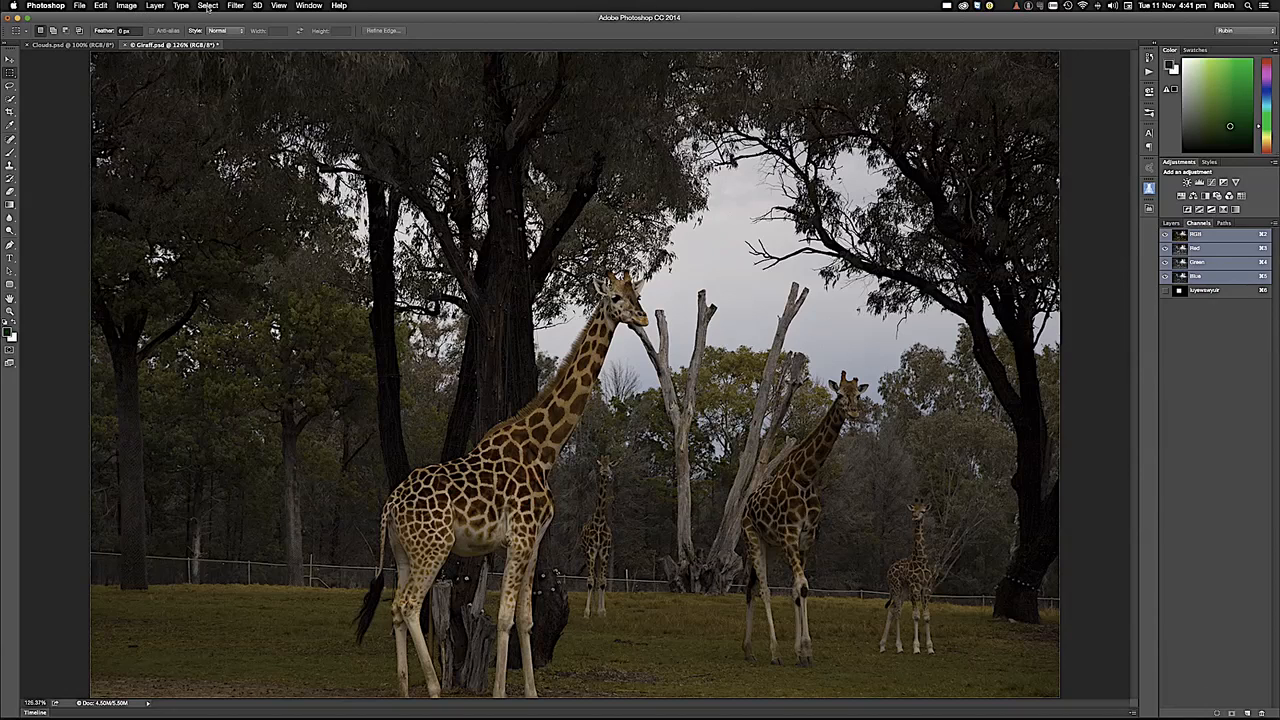
left_click(208, 6)
left_click(240, 211)
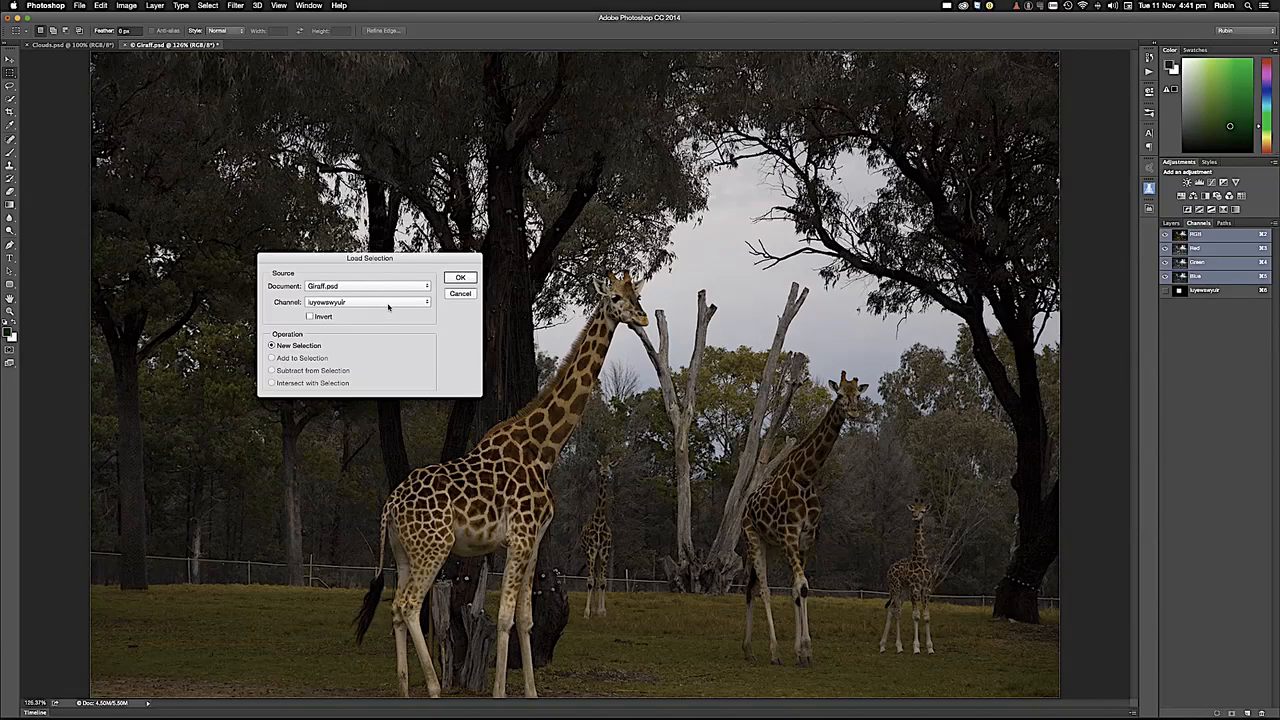
left_click(389, 302)
left_click(389, 302)
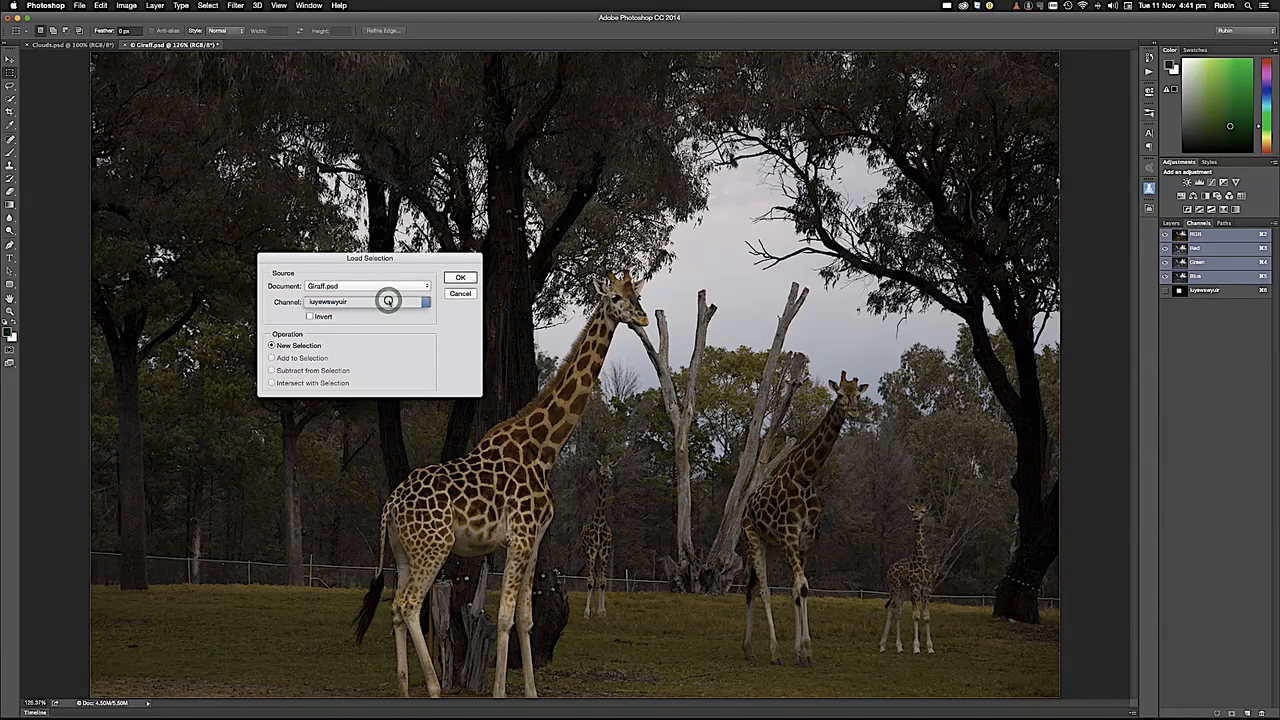
left_click(460, 278)
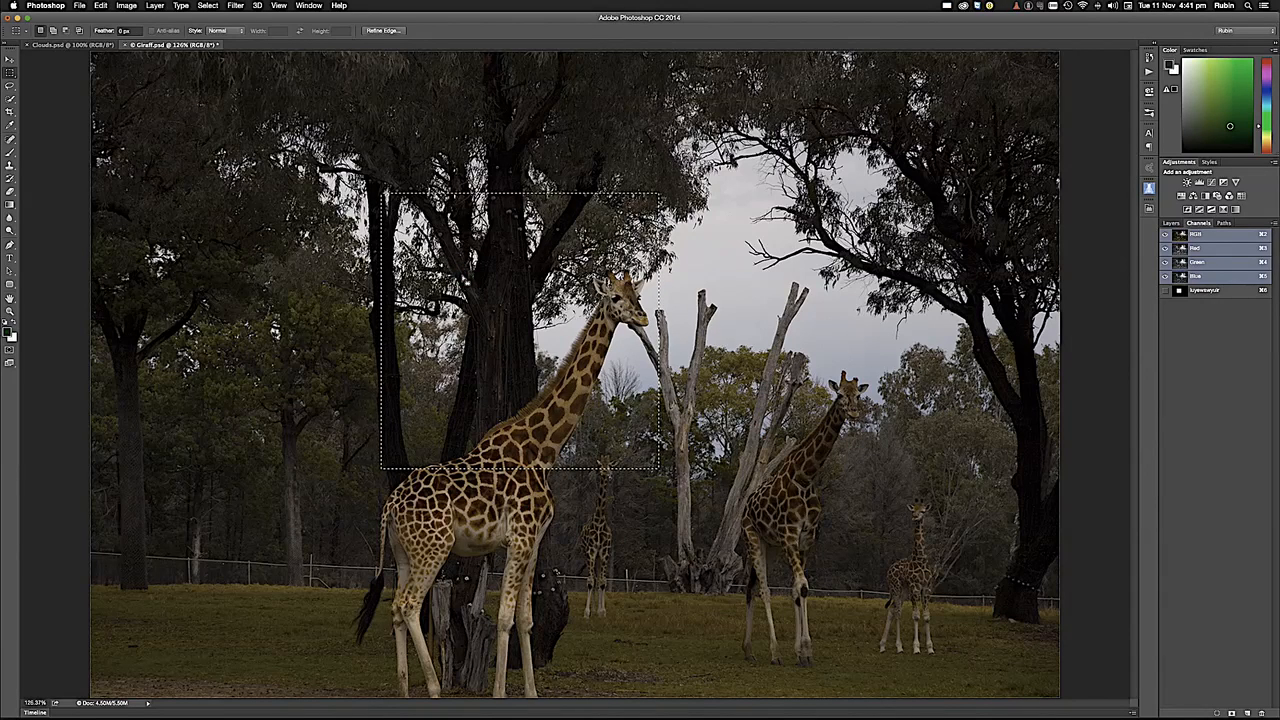
- Clear the selection, and delete the "iuyewswyuir" channel after viewing it alone and over the RGB image
key("super+d")
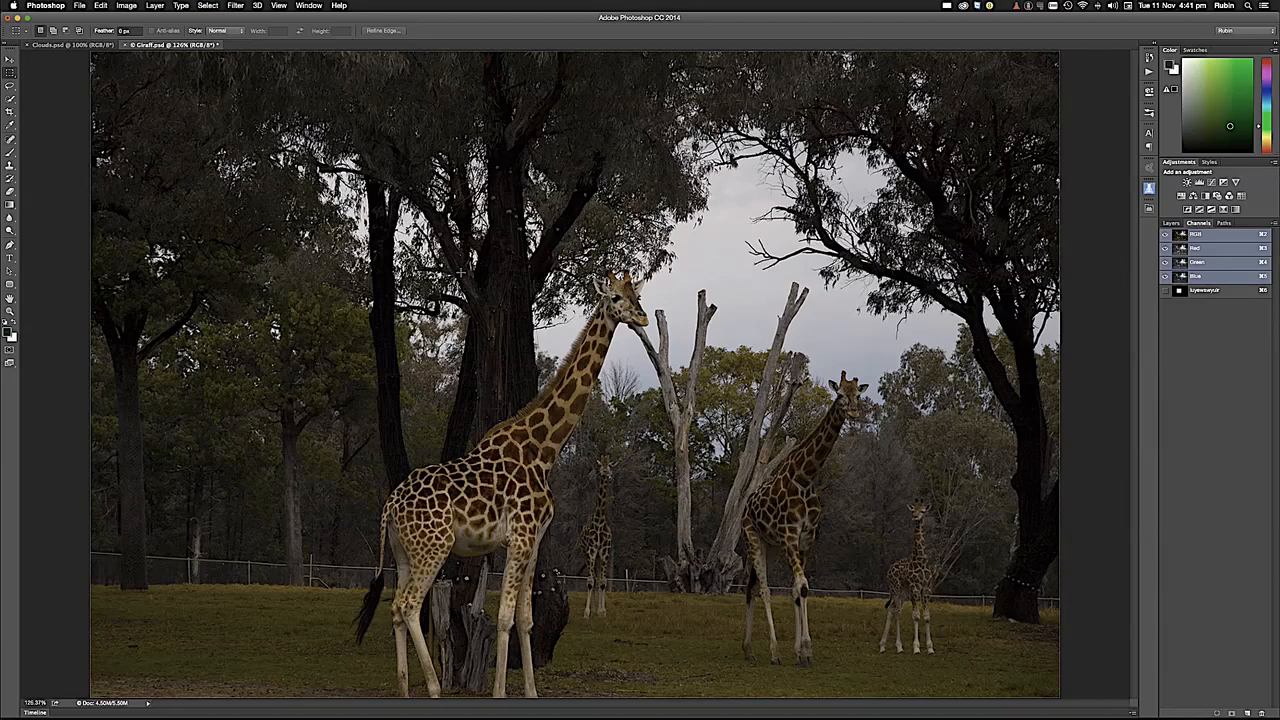
left_click(1184, 292)
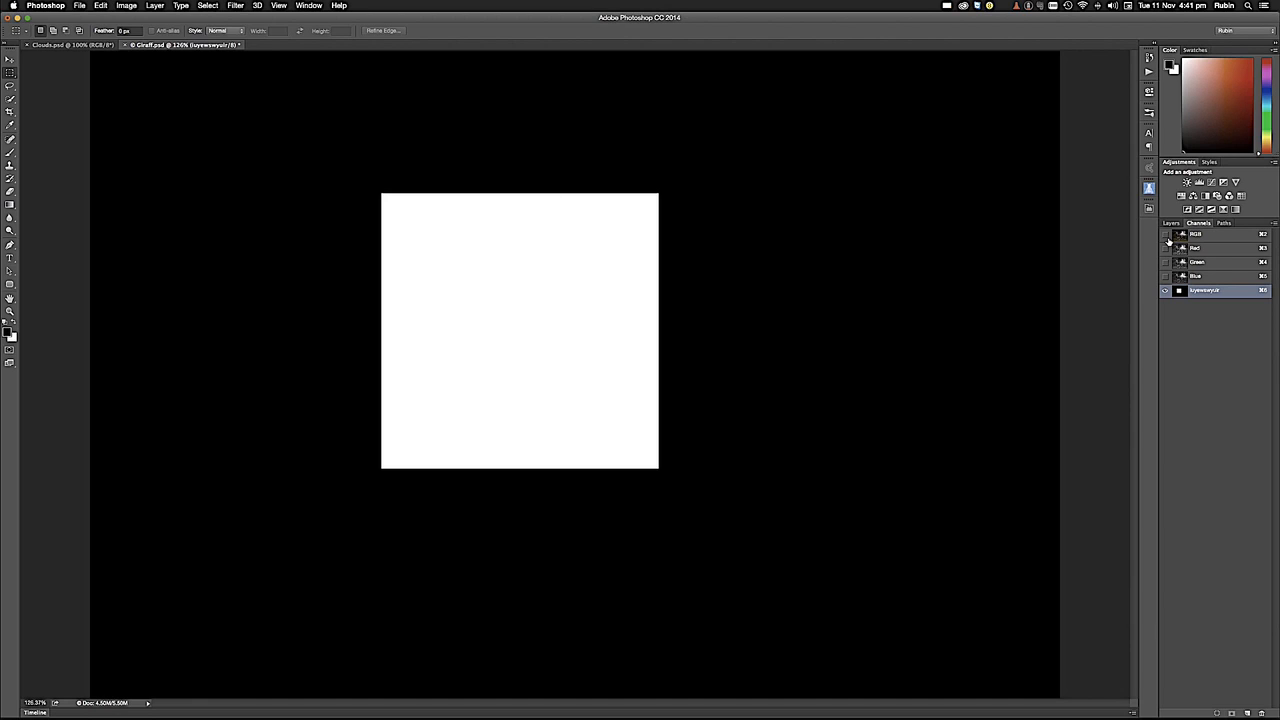
left_click(1164, 234)
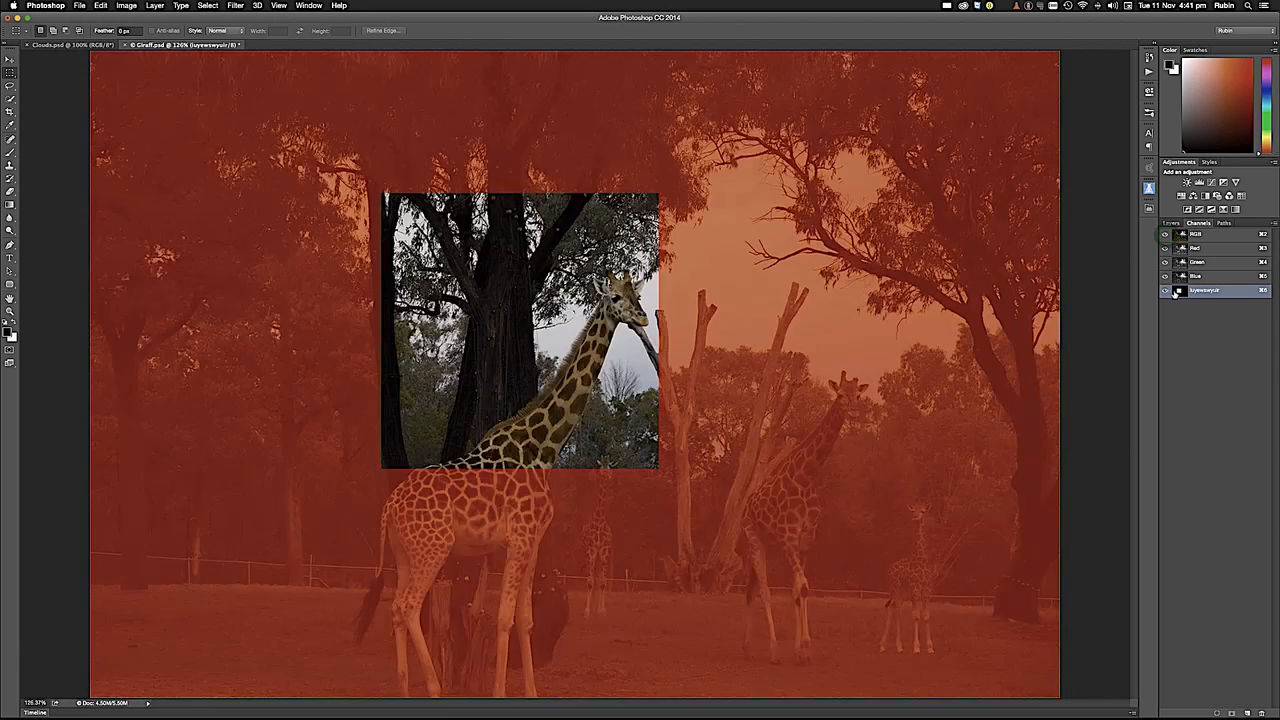
left_click_drag(1190, 294, 1268, 708)
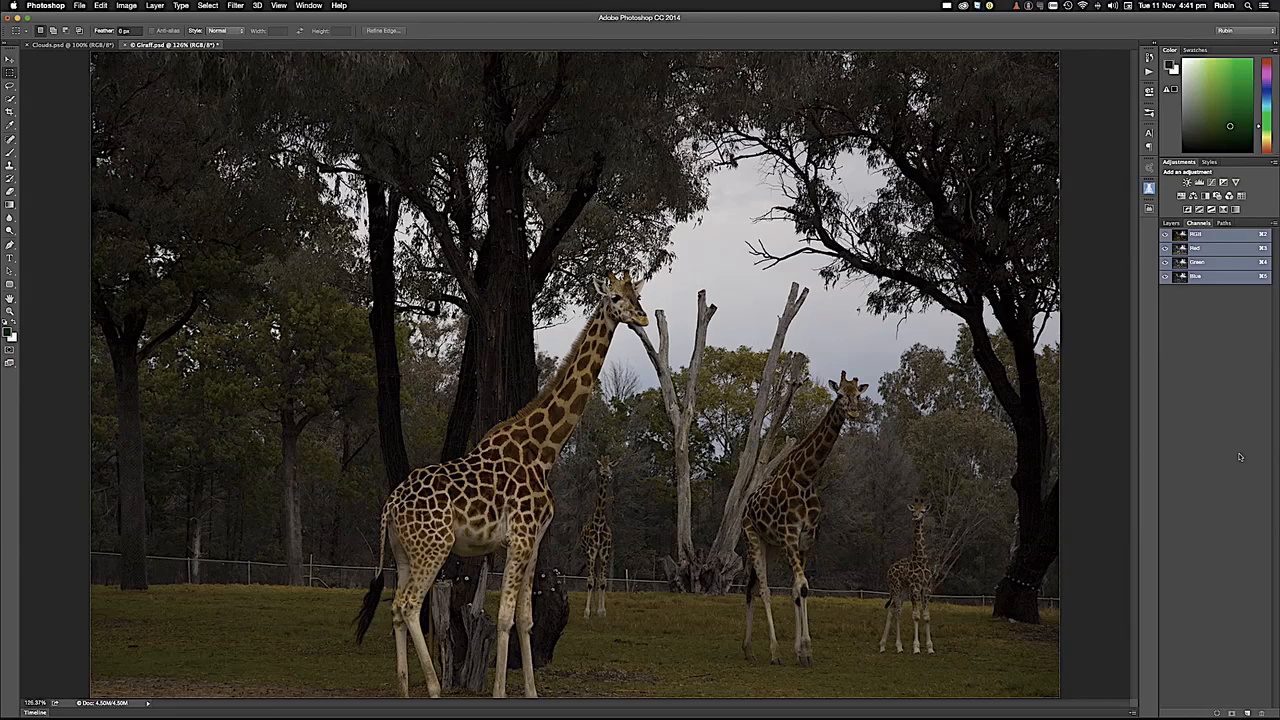
- Compare the sky contrast in the Red, Green and Blue channels, and duplicate the Blue channel
left_click(1192, 262)
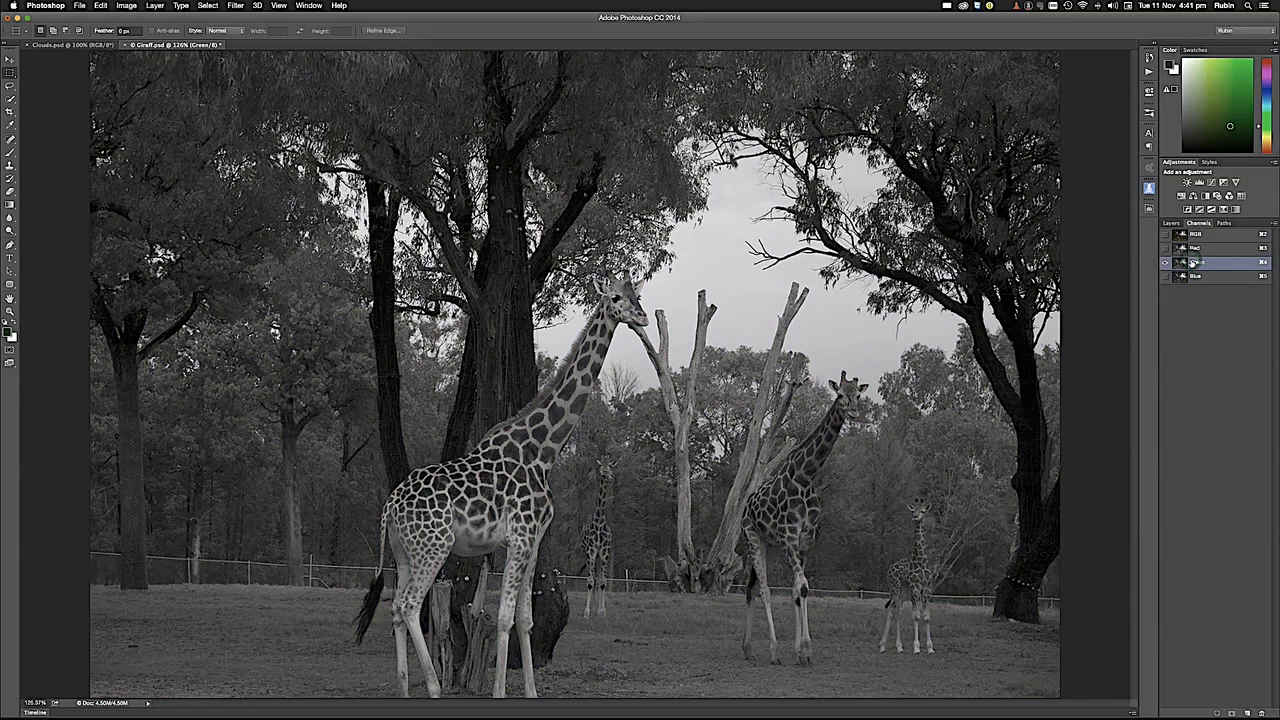
left_click(1186, 277)
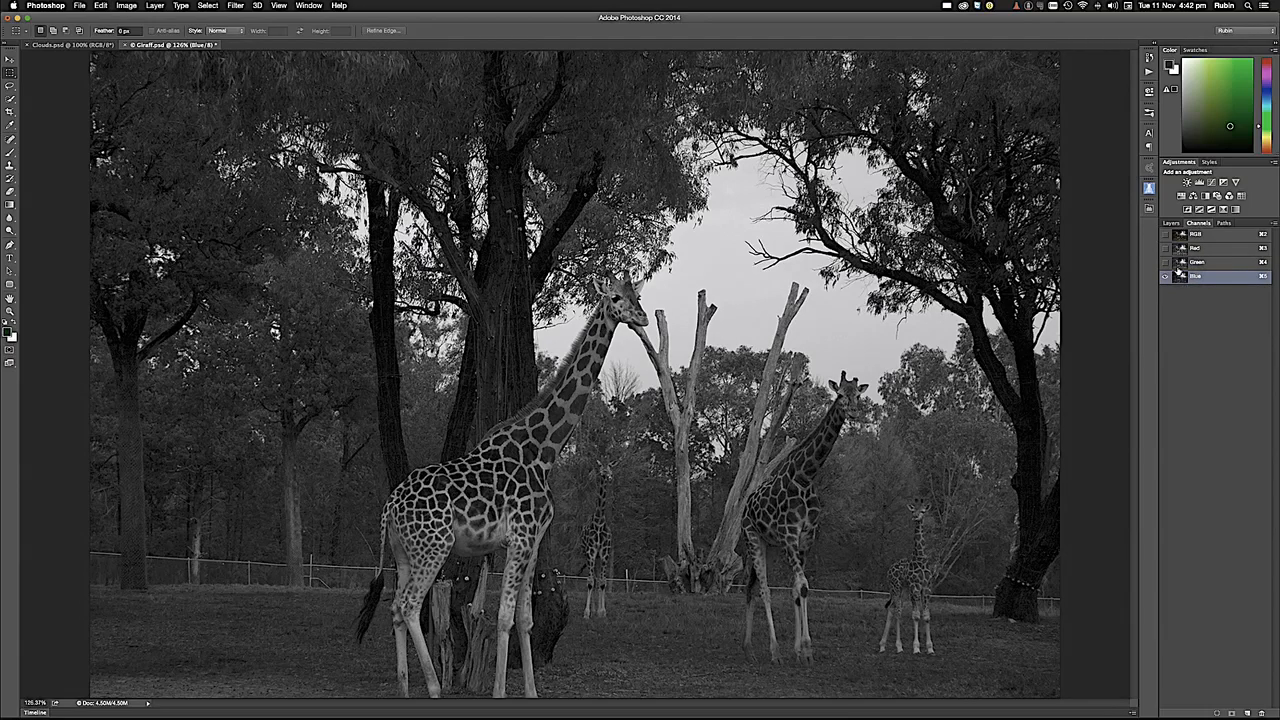
left_click(1185, 250)
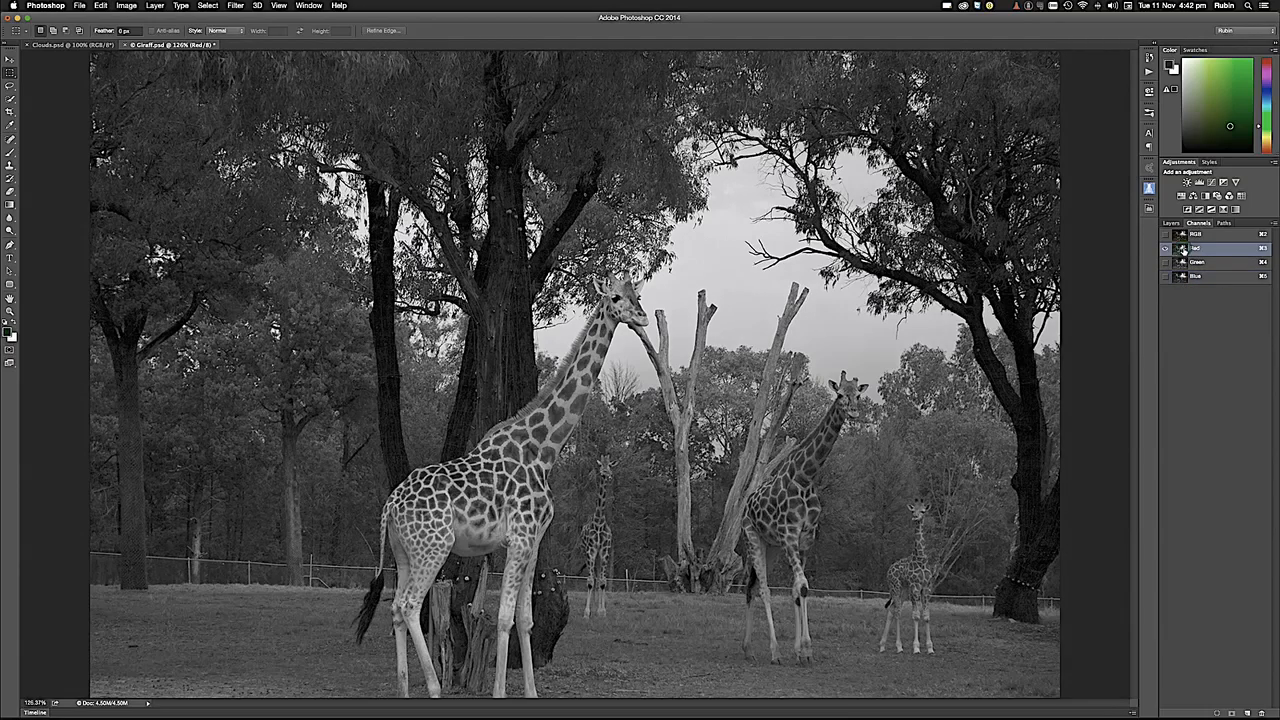
left_click(1185, 263)
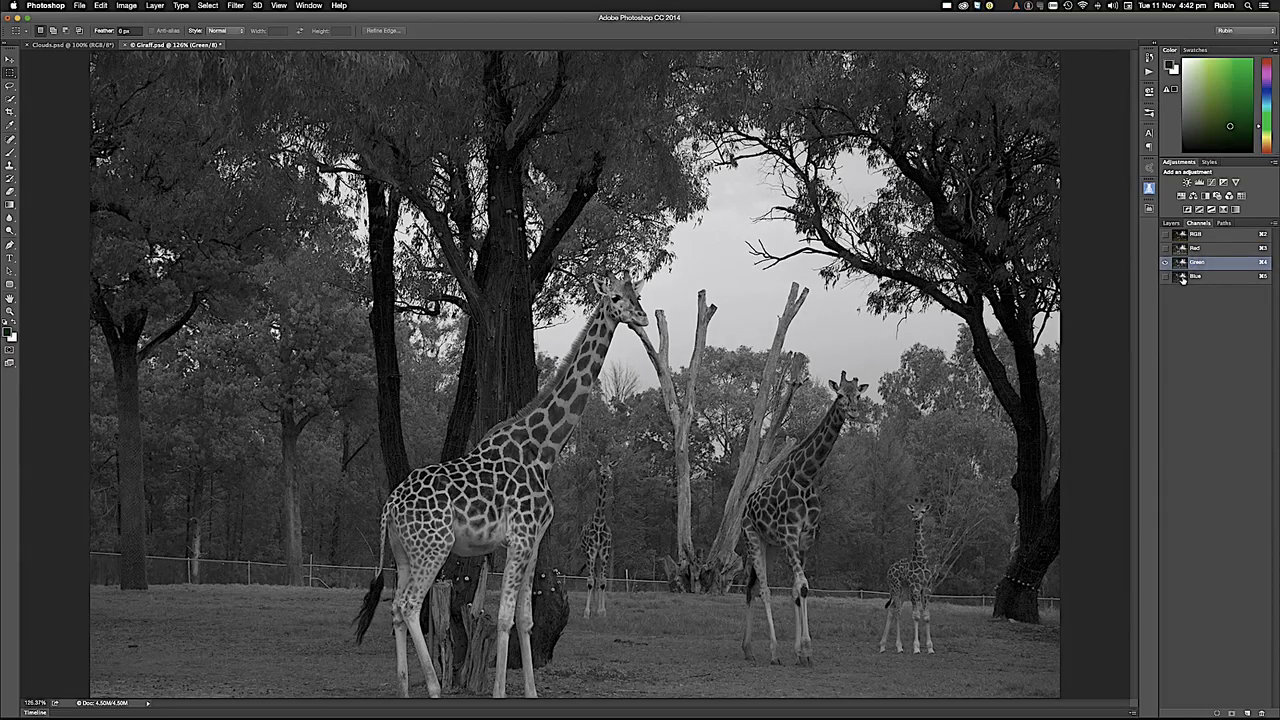
left_click(1182, 277)
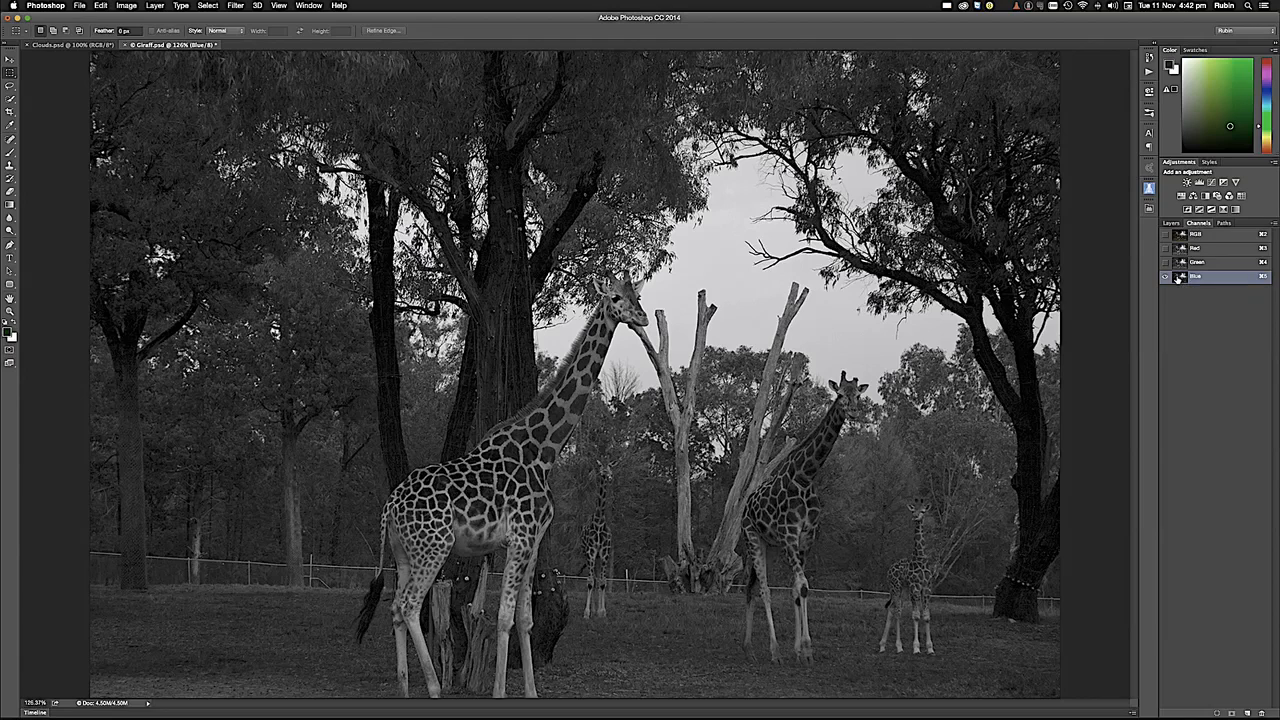
left_click_drag(1180, 278, 1248, 714)
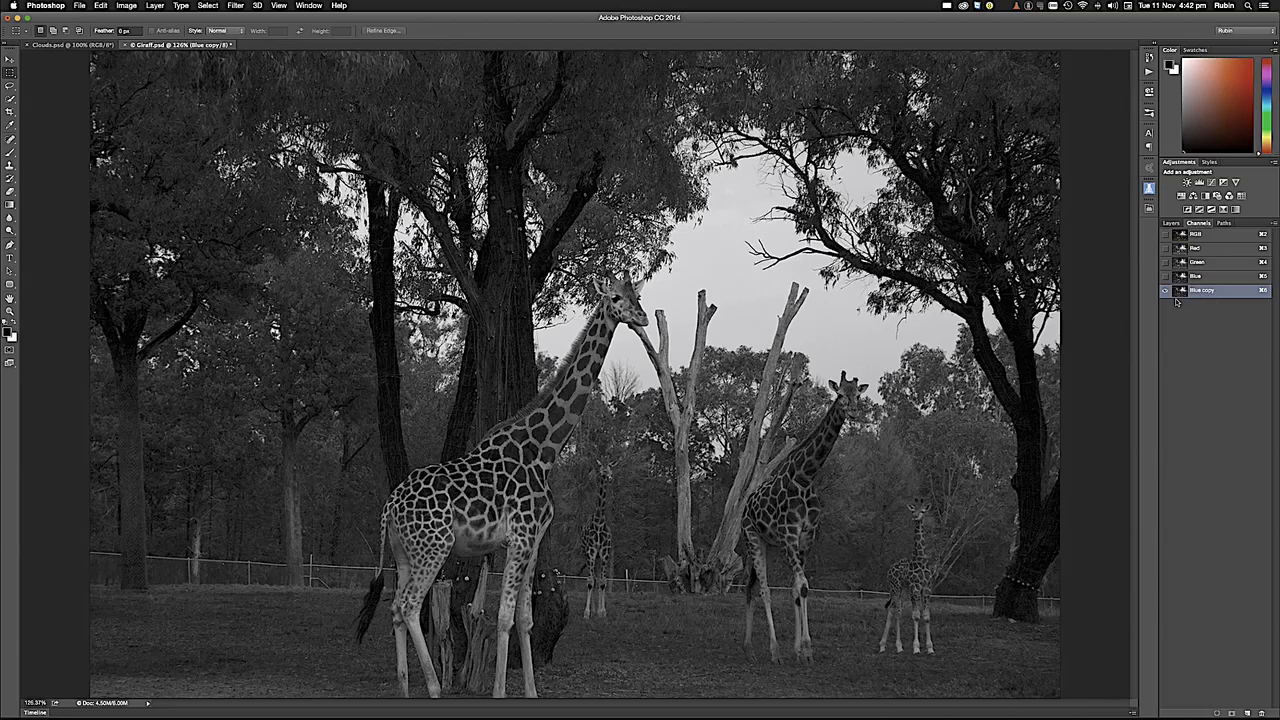
- Darken the Blue copy channel with a Levels adjustment, setting the midtone input level to 0.36
left_click(128, 6)
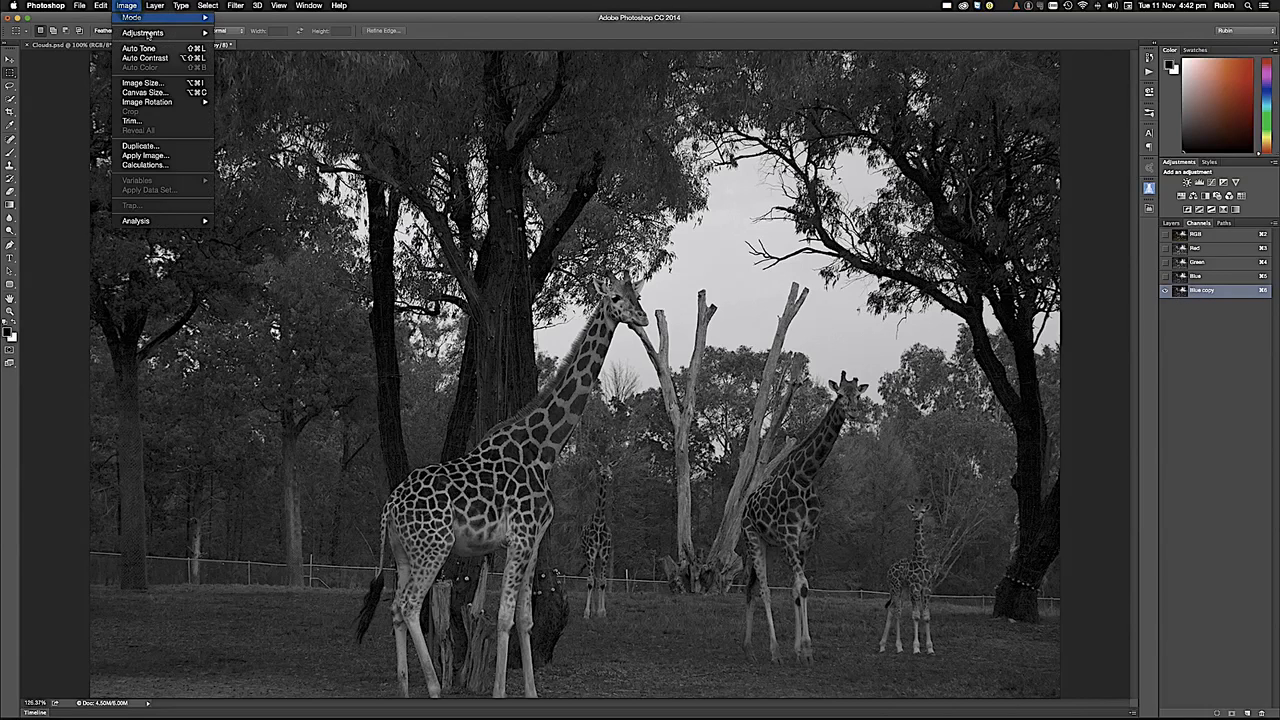
mouse_move(149, 40)
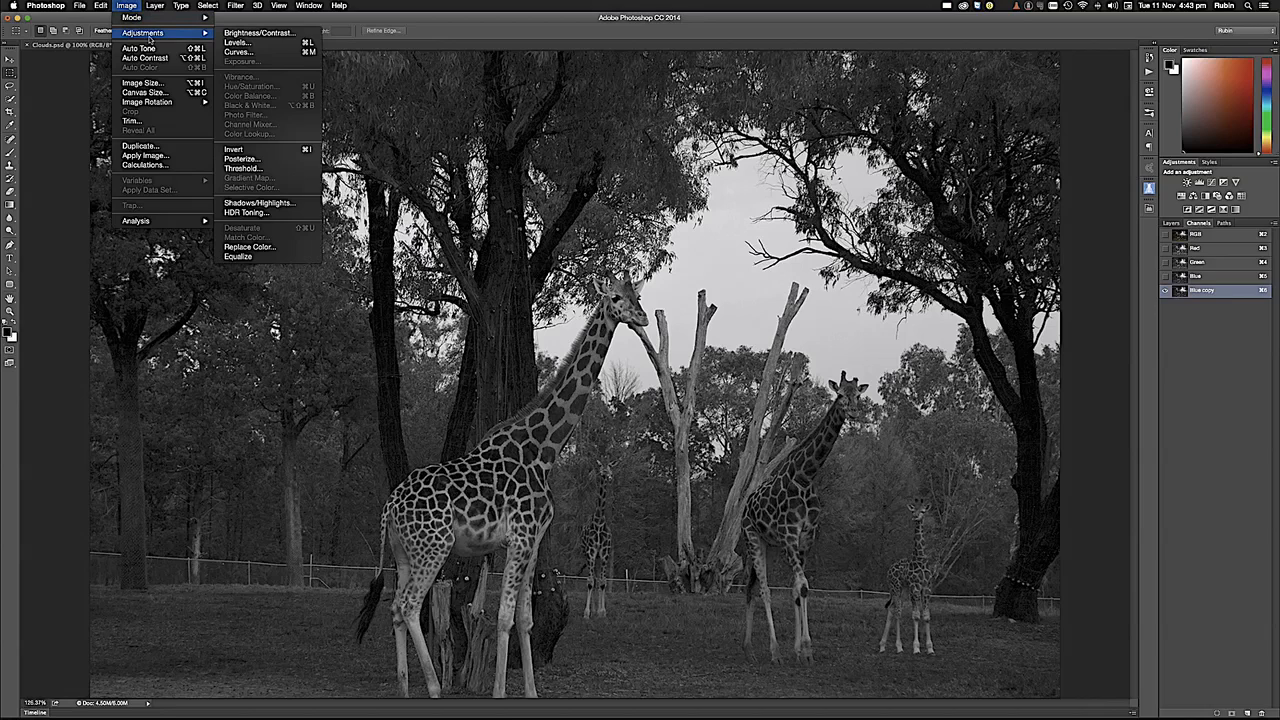
left_click(249, 44)
left_click_drag(730, 176, 955, 140)
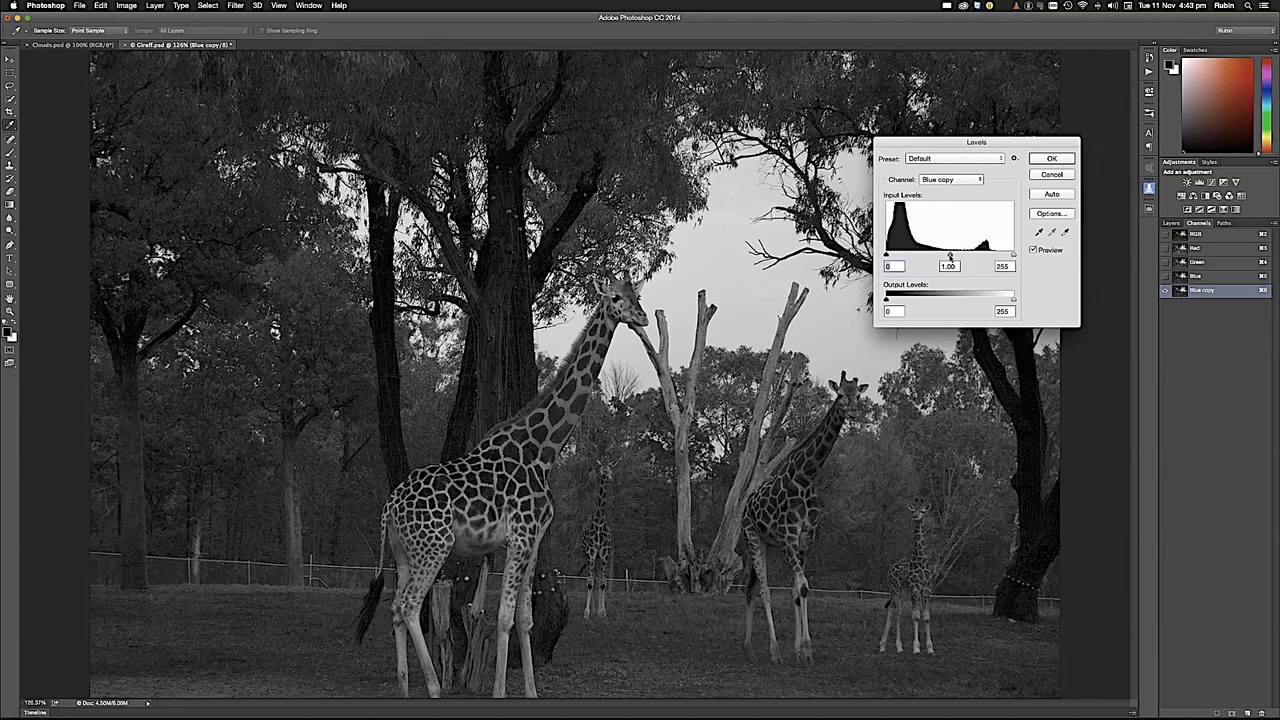
left_click_drag(950, 256, 986, 258)
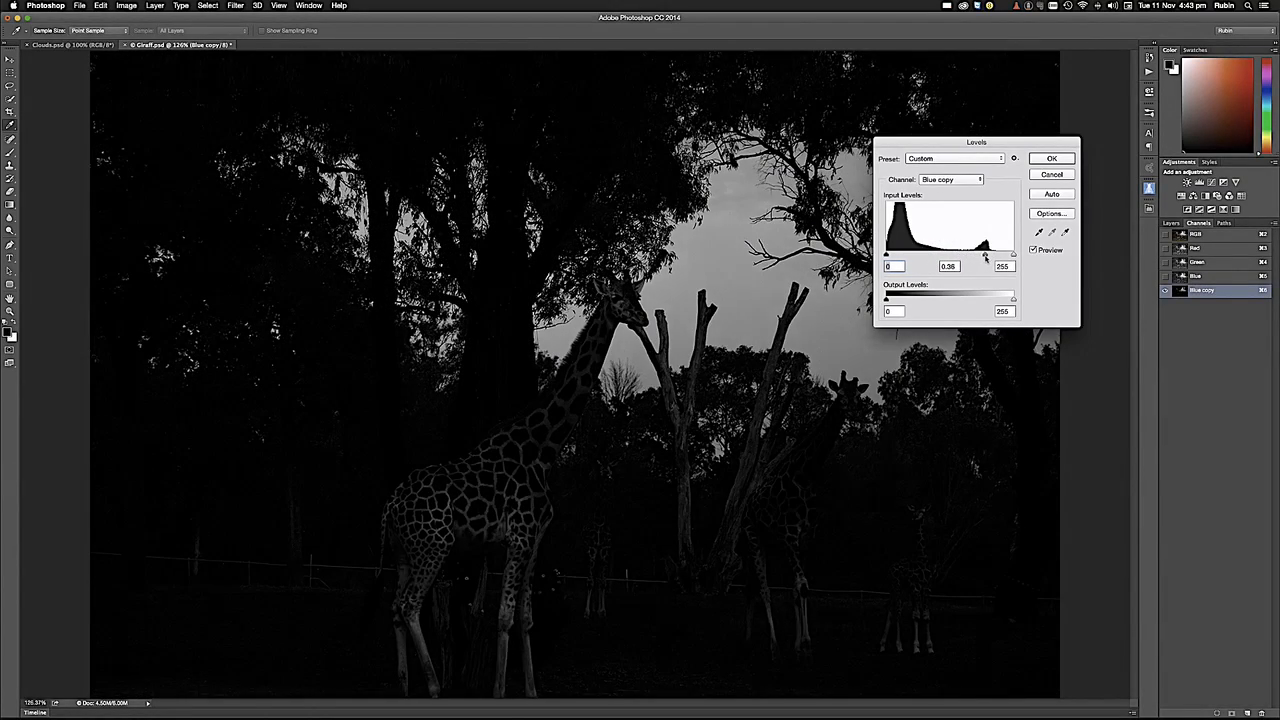
key("Tab")
left_click(1050, 163)
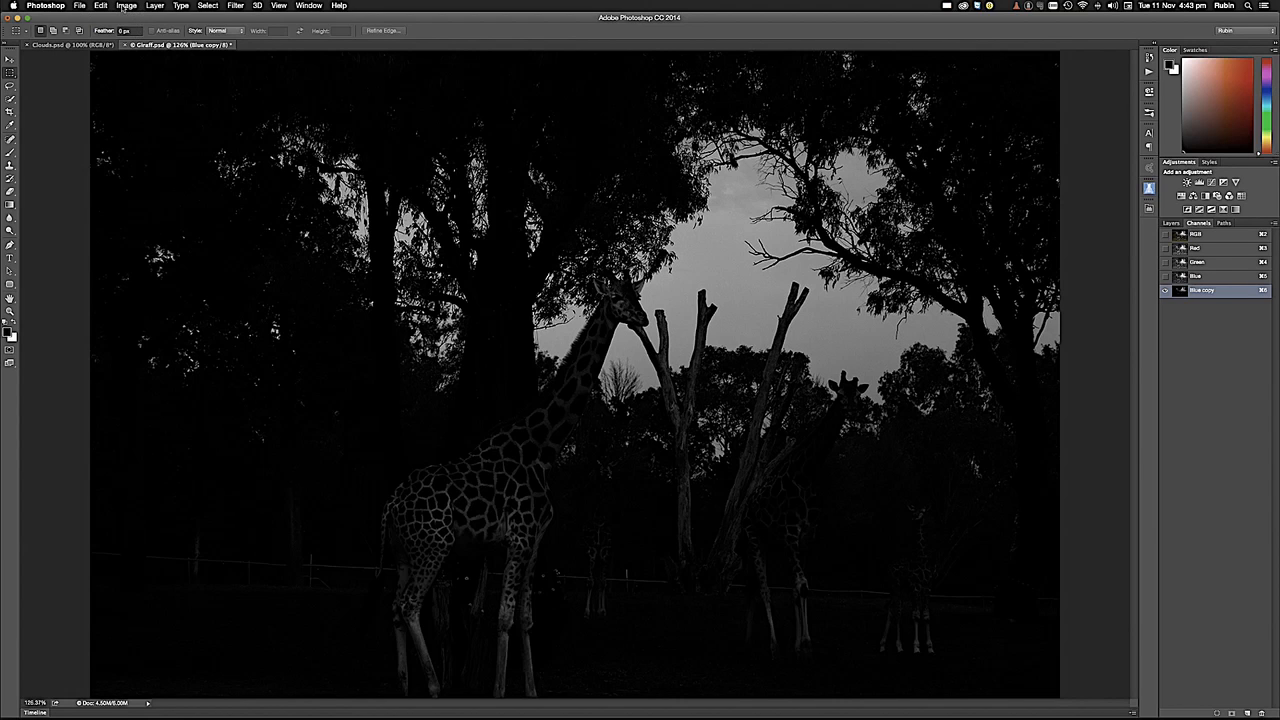
- Increase the Blue copy channel's contrast with an S-shaped Curves adjustment, mapping input 181 to output 221 and input 74 to 48
left_click(125, 6)
mouse_move(148, 37)
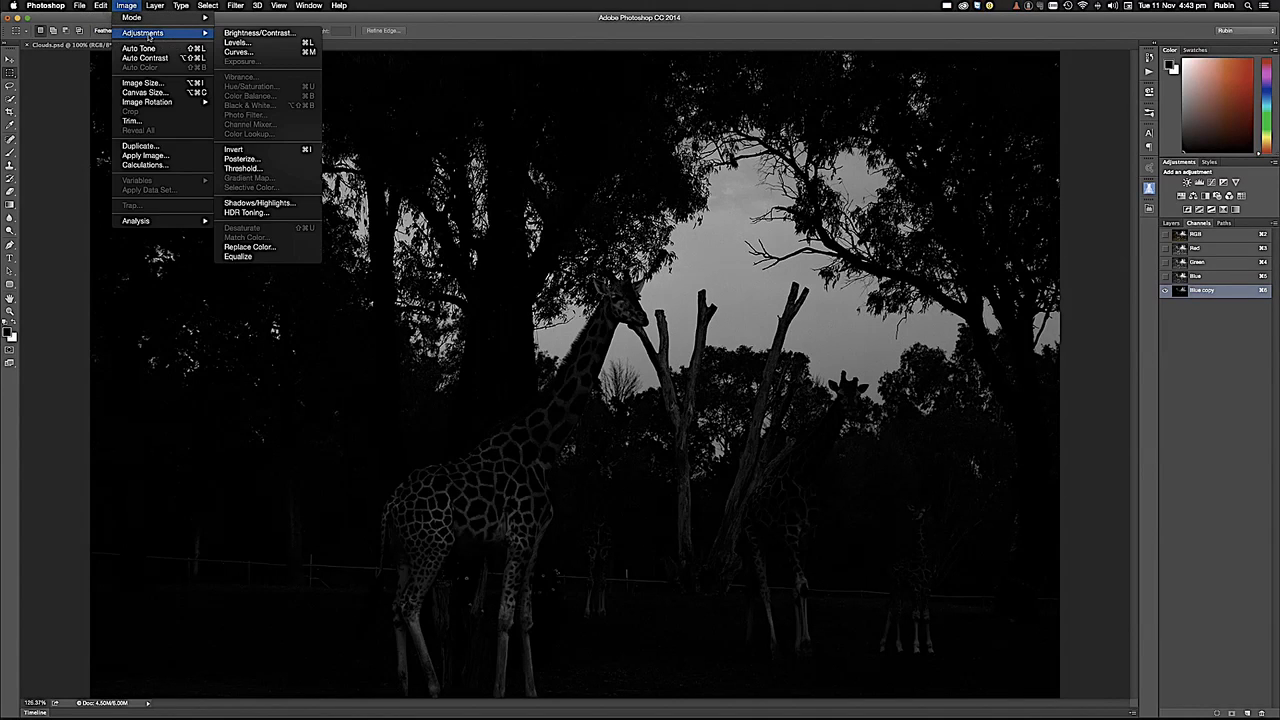
left_click(240, 51)
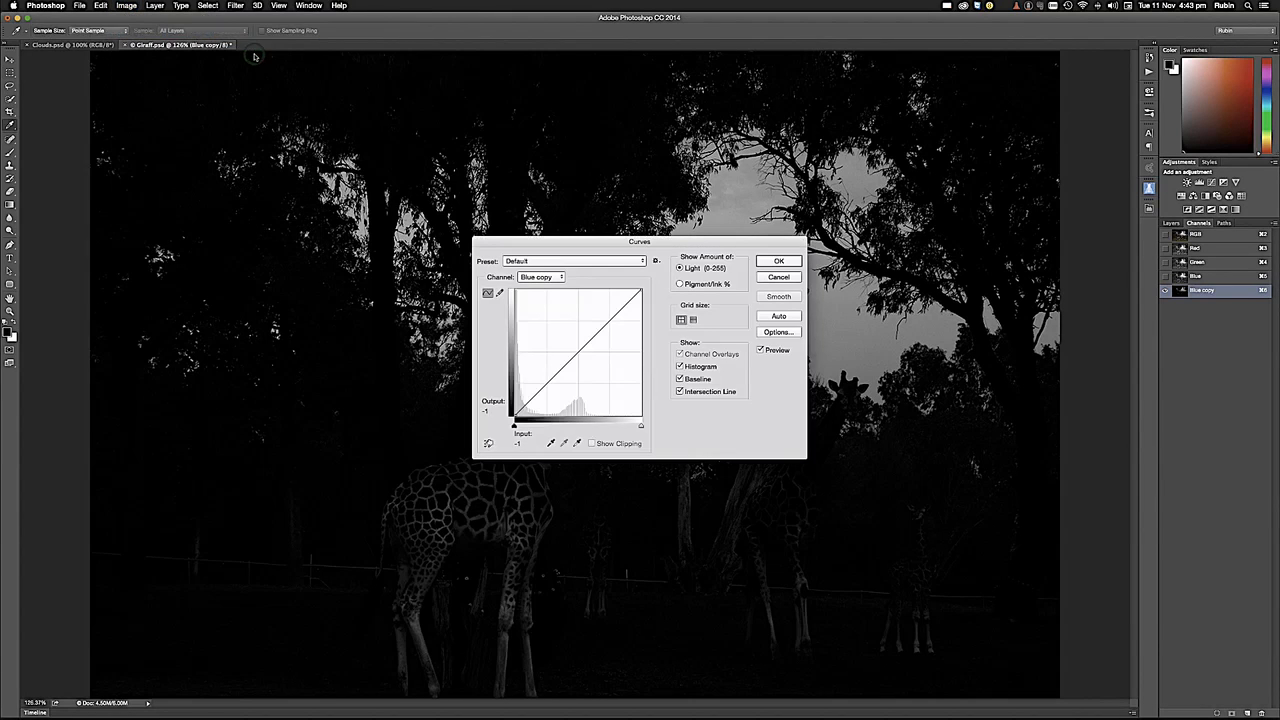
left_click_drag(578, 243, 852, 142)
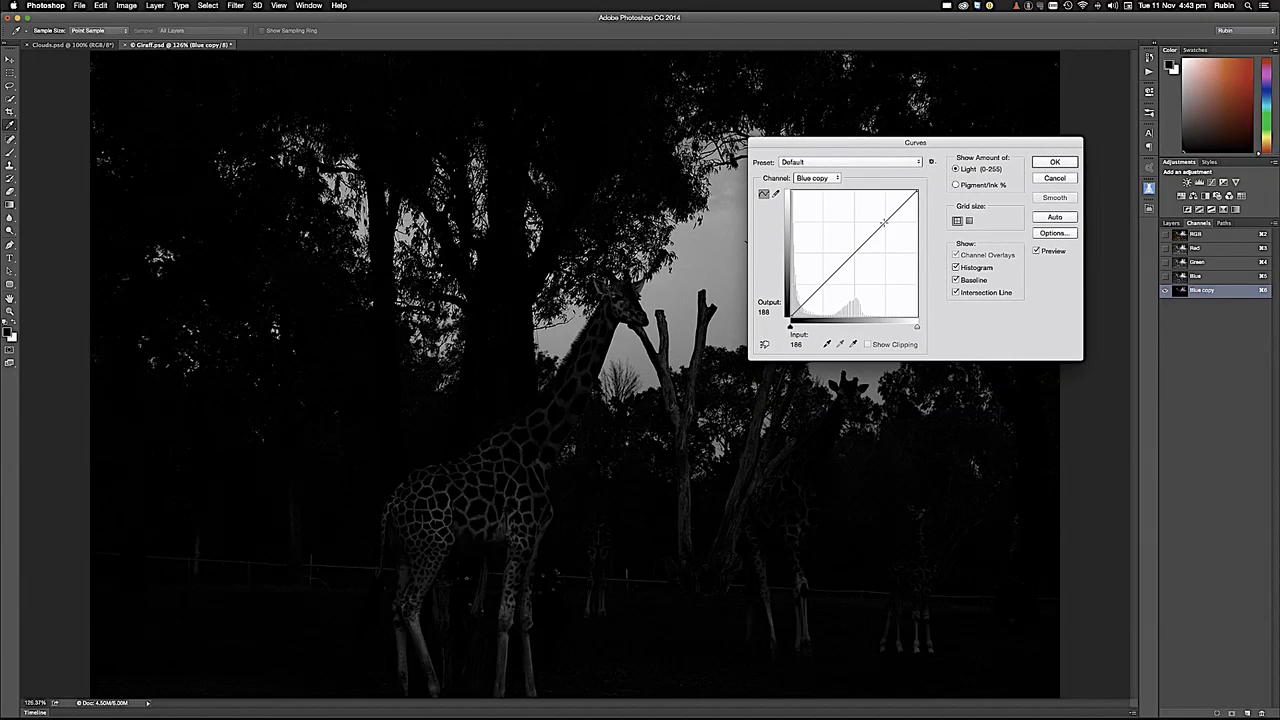
left_click_drag(885, 222, 880, 207)
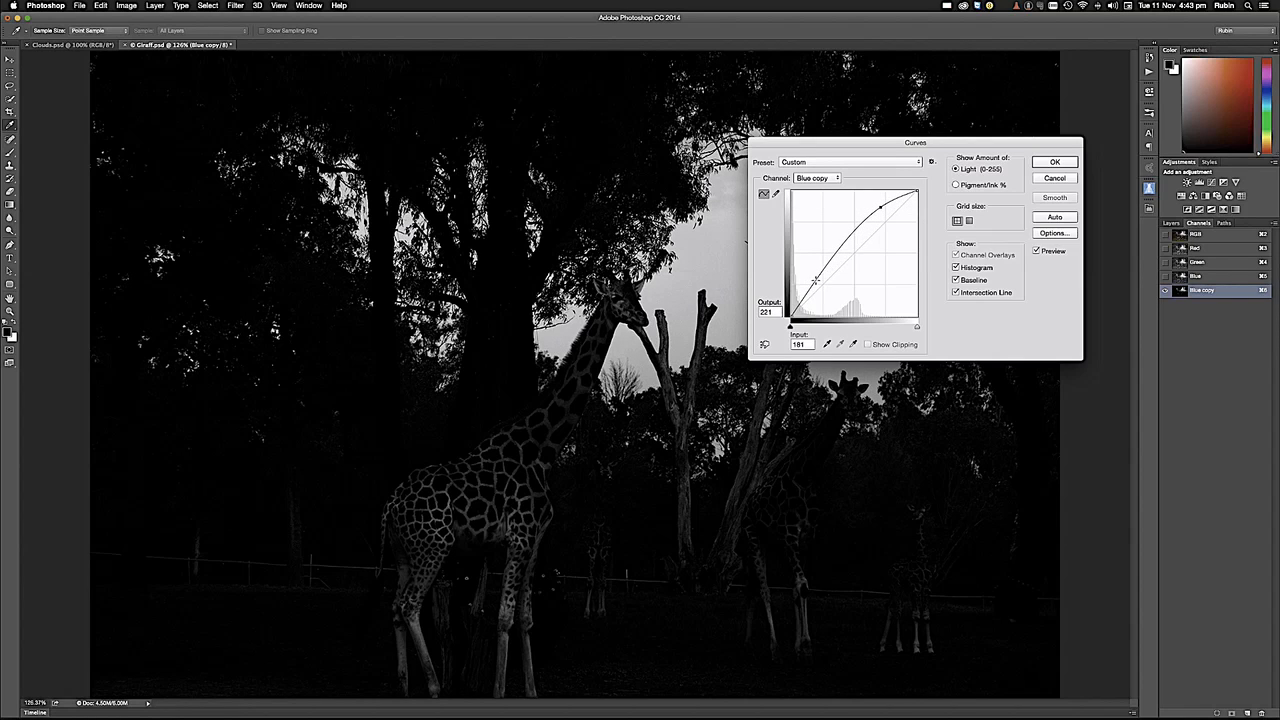
left_click_drag(815, 280, 828, 291)
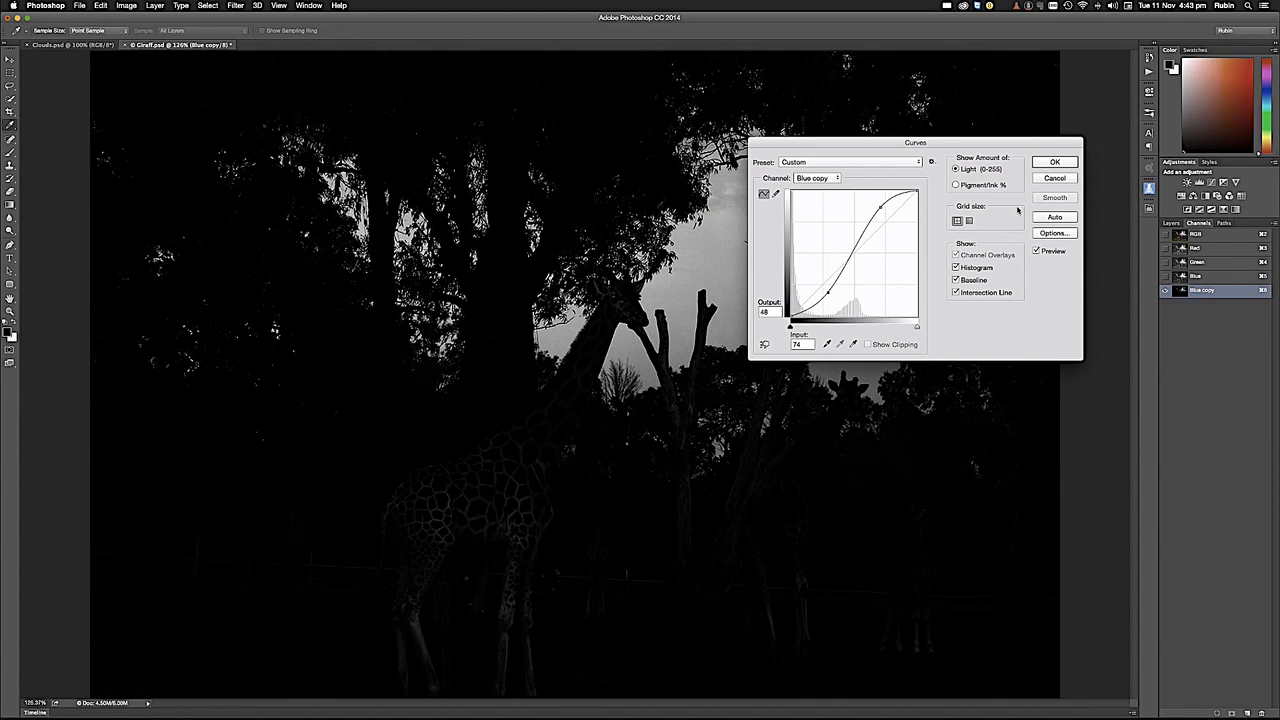
left_click(1055, 163)
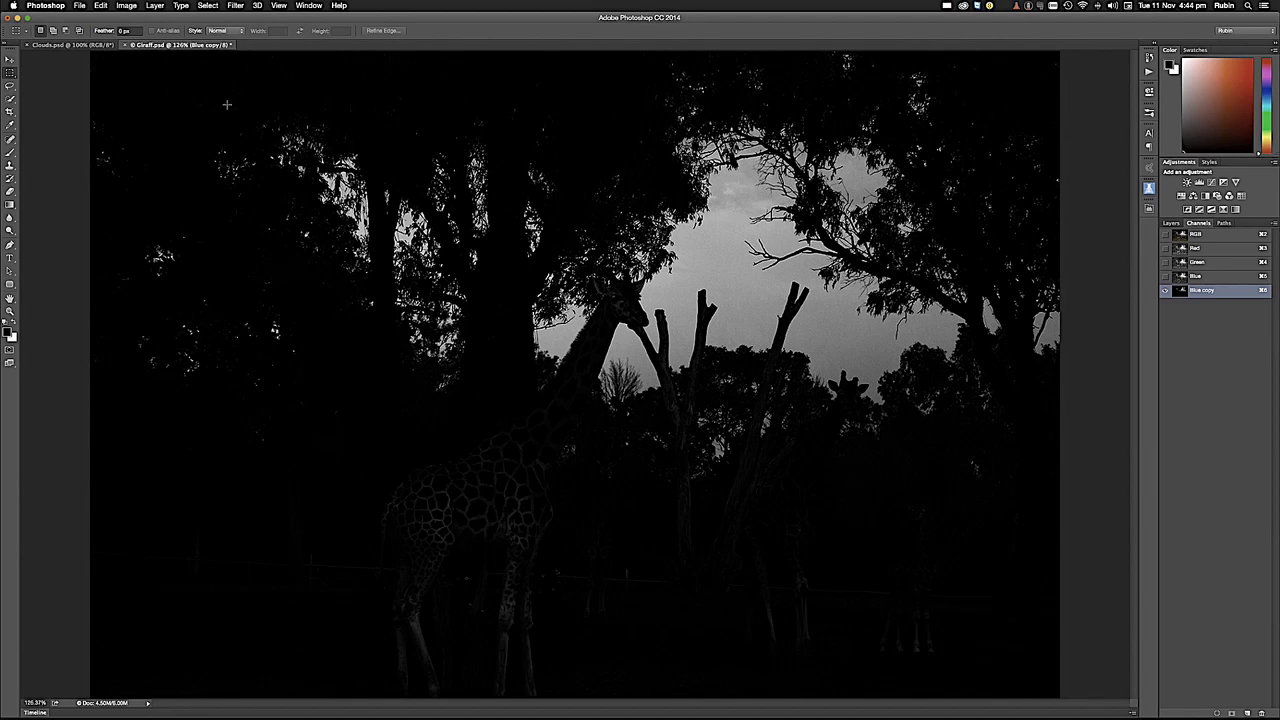
- Convert the Blue copy channel to pure black and white with a Threshold adjustment at level 27
left_click(127, 6)
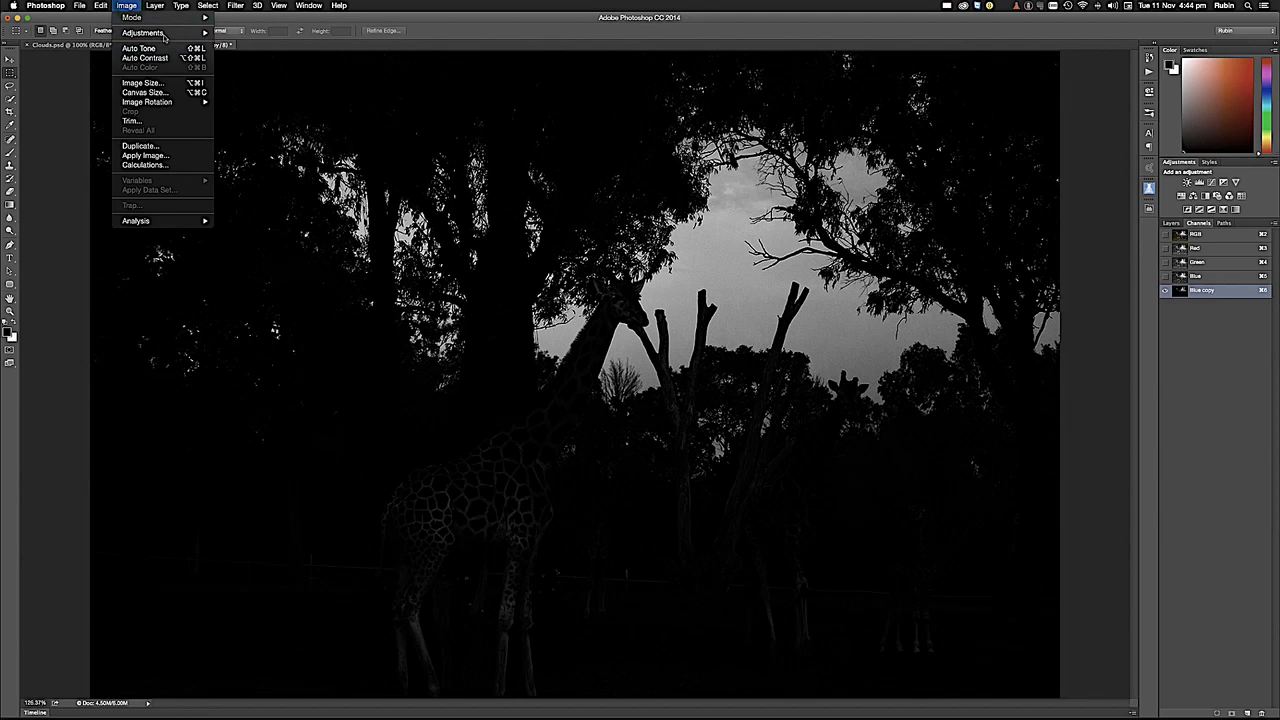
mouse_move(165, 36)
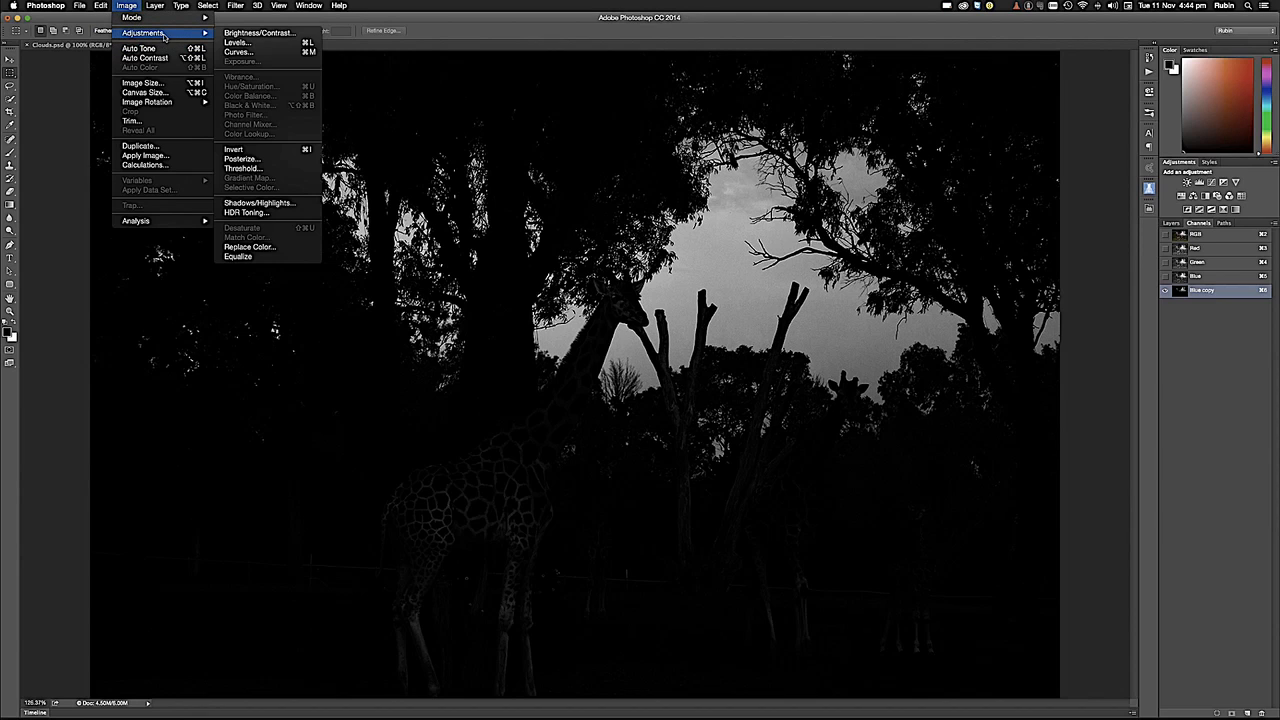
left_click(269, 169)
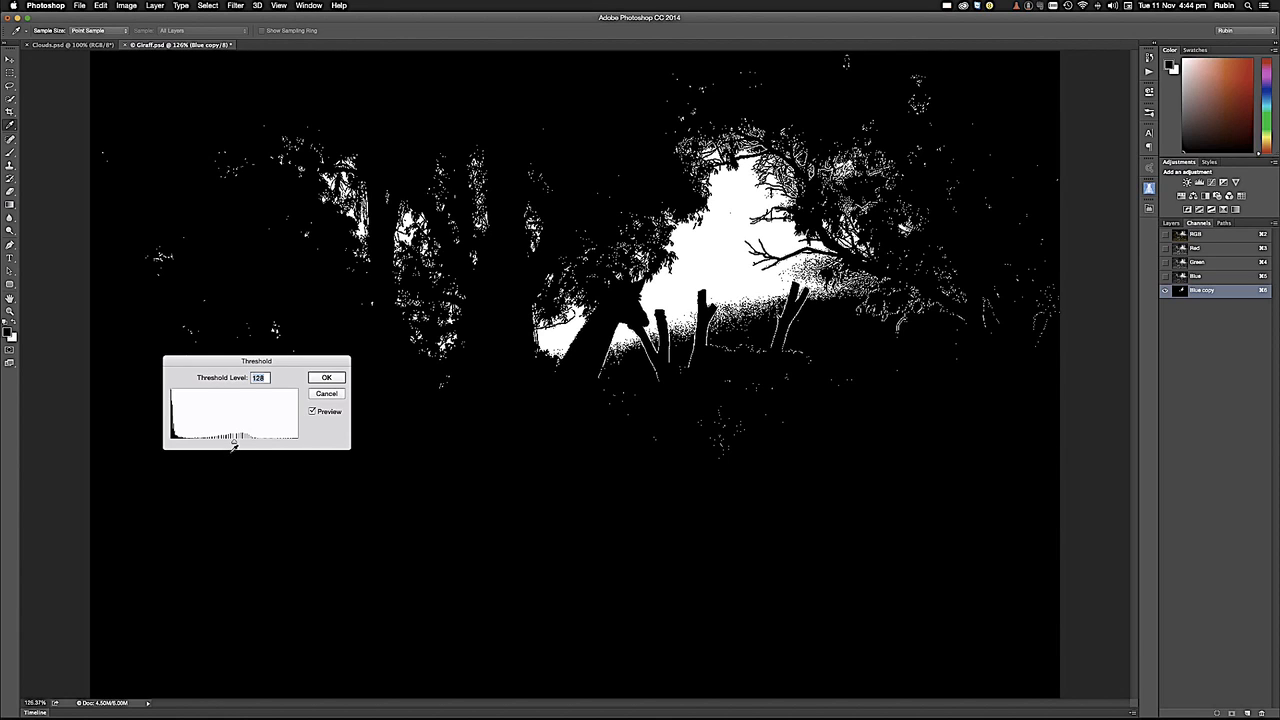
left_click_drag(234, 444, 183, 445)
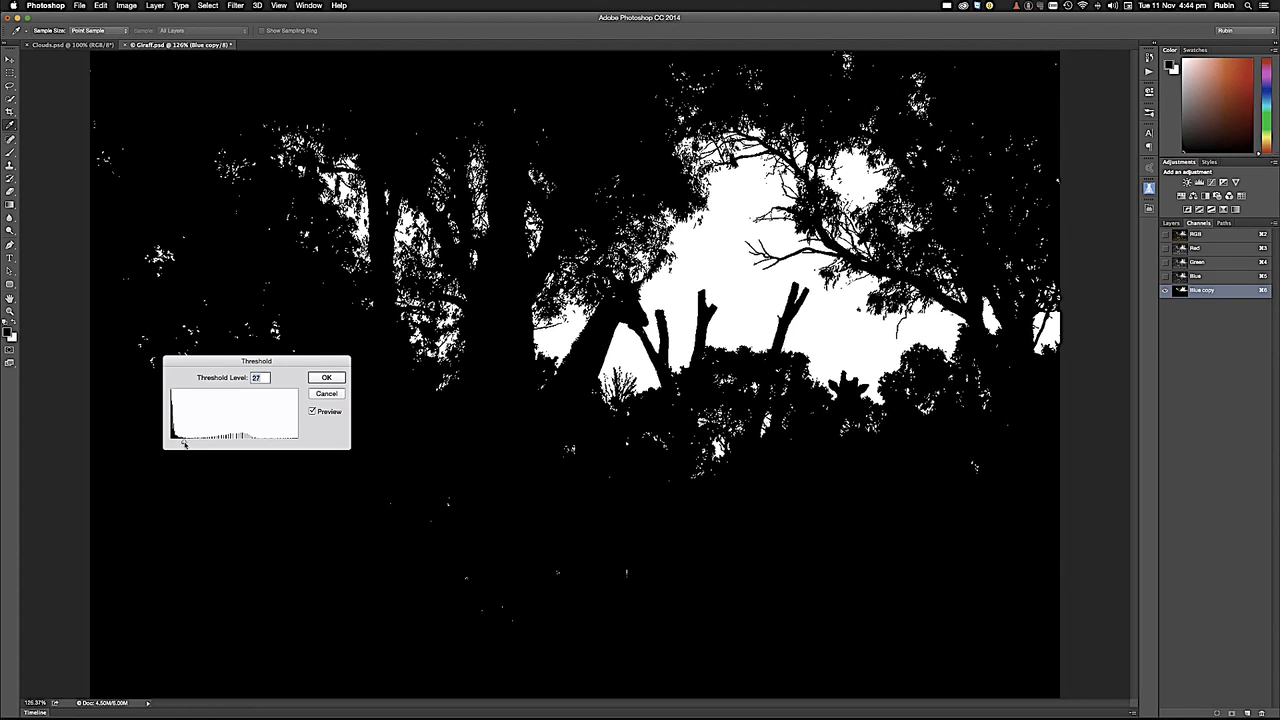
left_click(326, 377)
key("m")
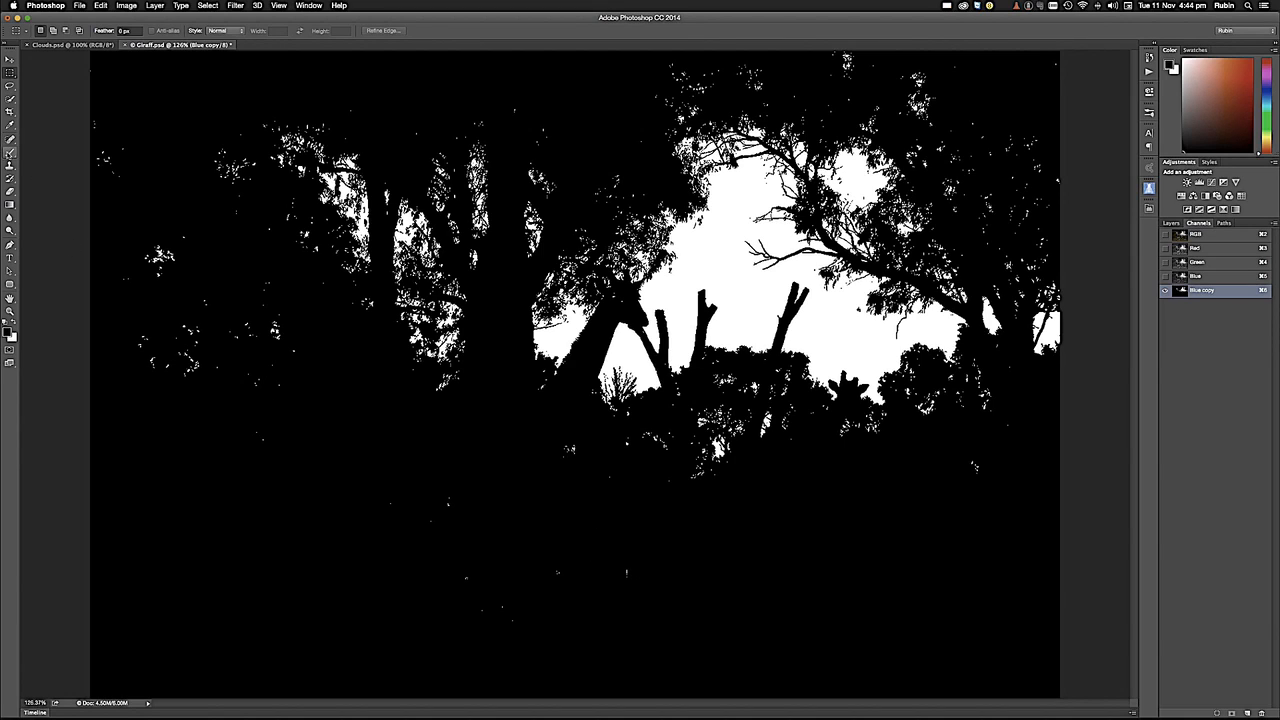
- Paint over stray white specks in the dark lower area of the Blue copy channel with the Brush tool in black
left_click(10, 143)
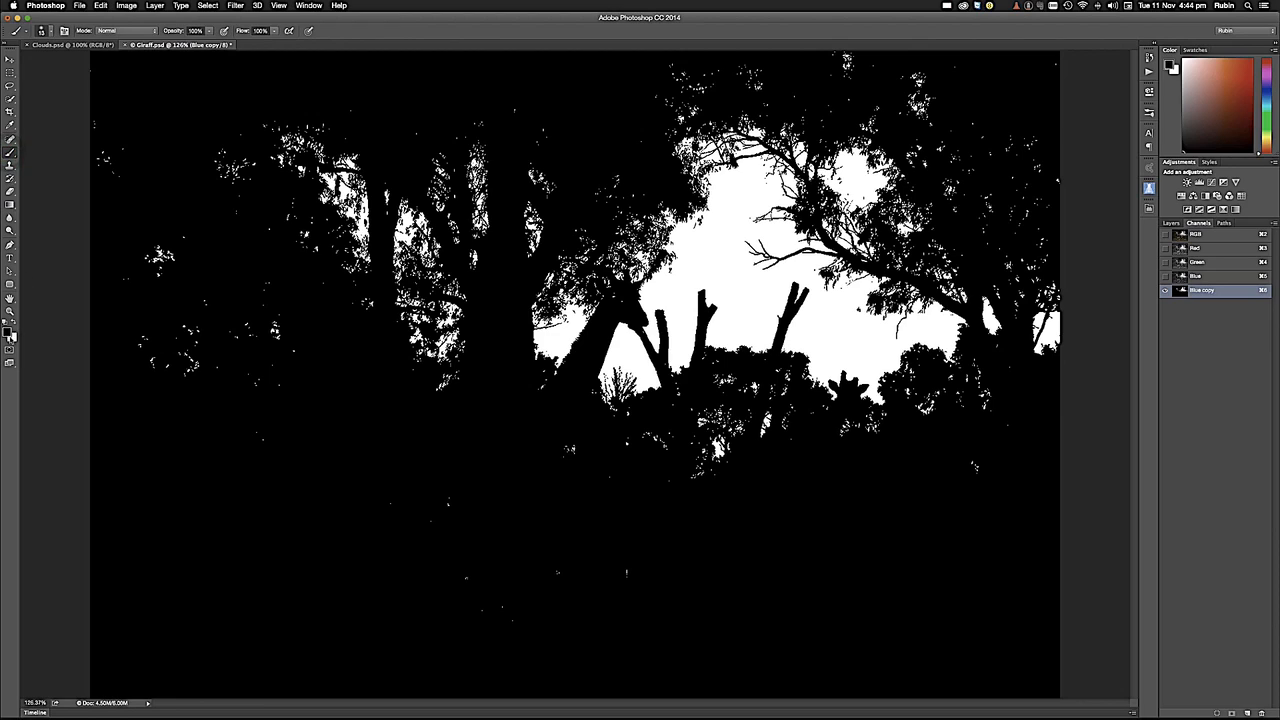
left_click(255, 430)
left_click(449, 496)
- Return to the RGB composite and load the Blue copy channel of Giraff.psd as a new selection
left_click(1209, 236)
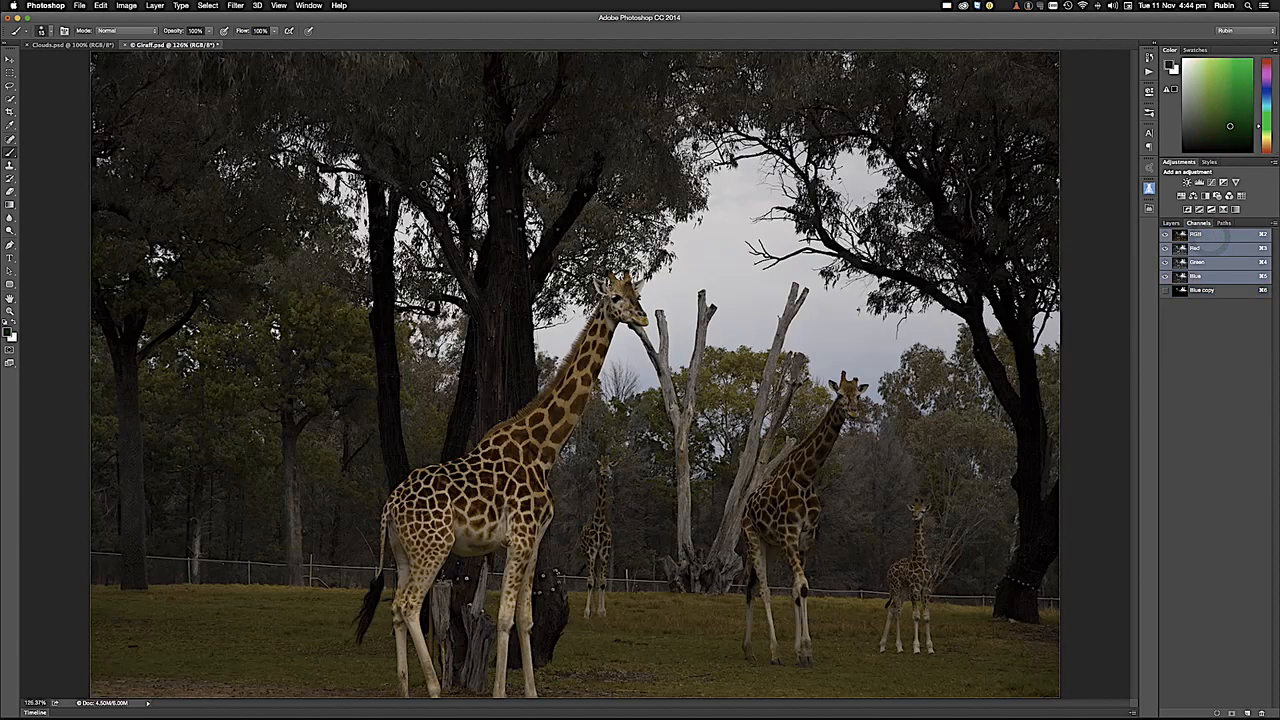
left_click(207, 5)
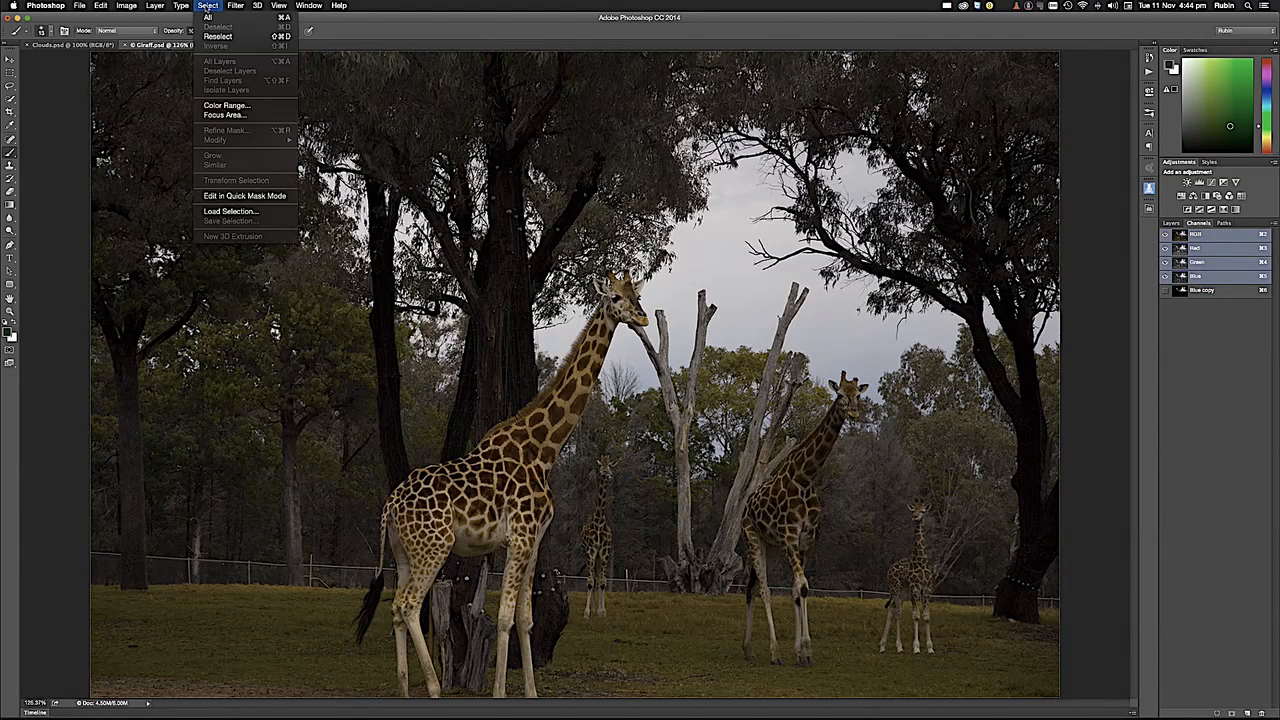
left_click(256, 211)
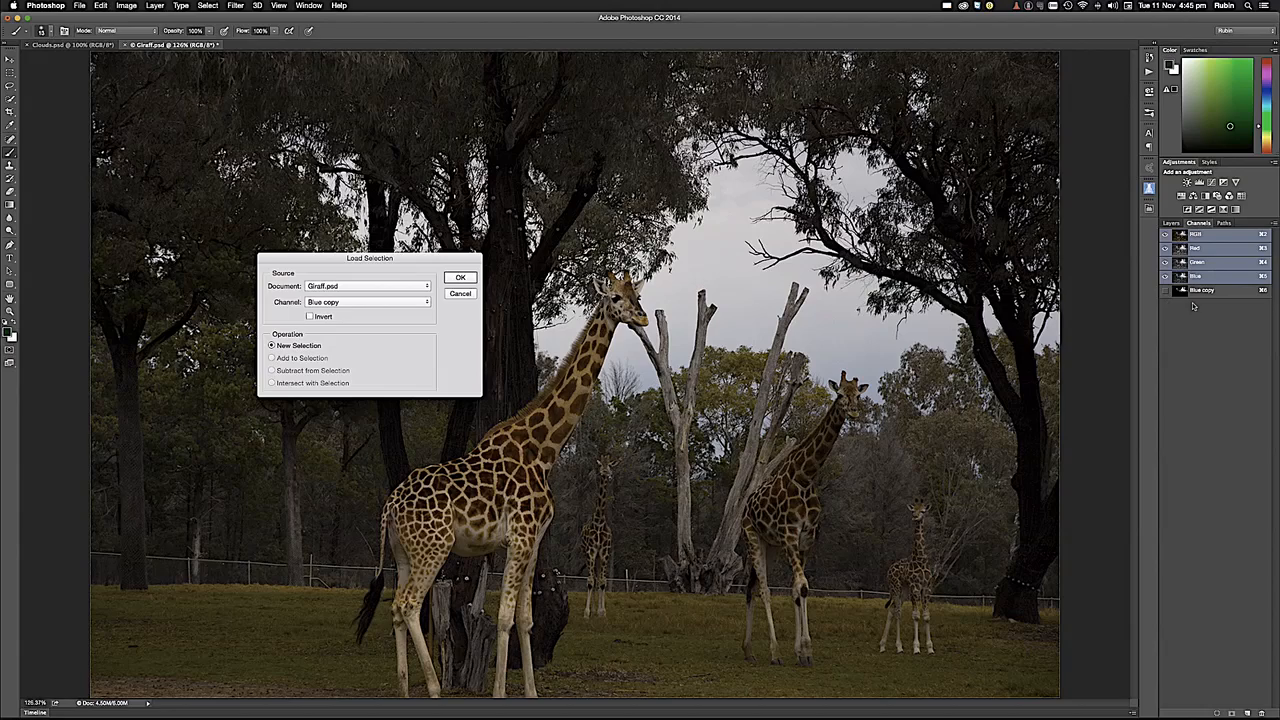
left_click(460, 278)
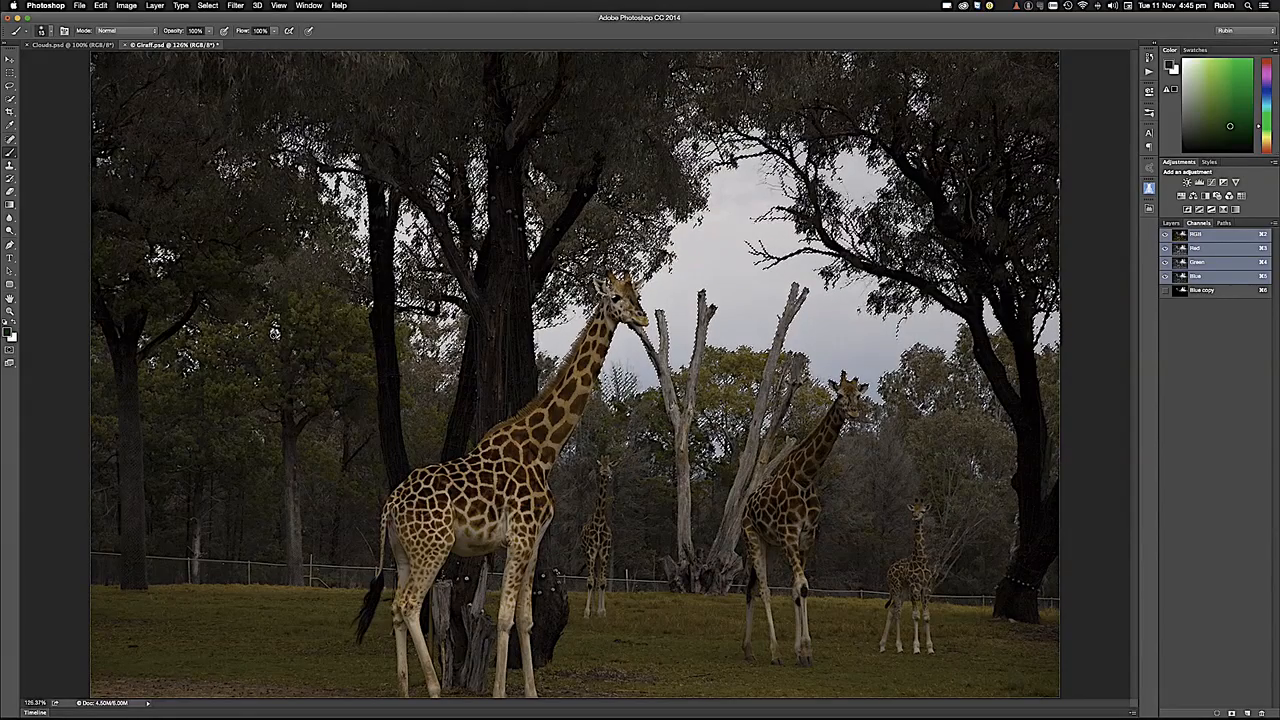
- Copy the entire Clouds.psd image, paste it into the sky selection in Giraff.psd with Paste Into, and show the layers
left_click(92, 46)
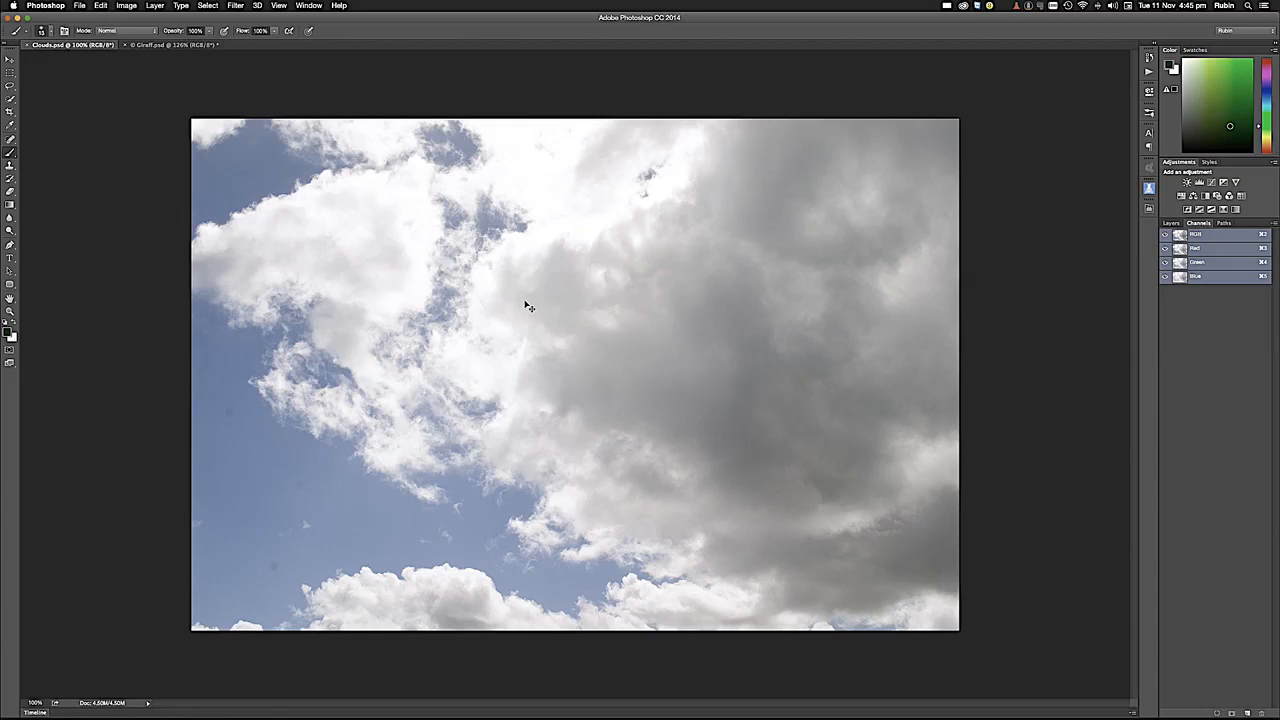
key("super+a")
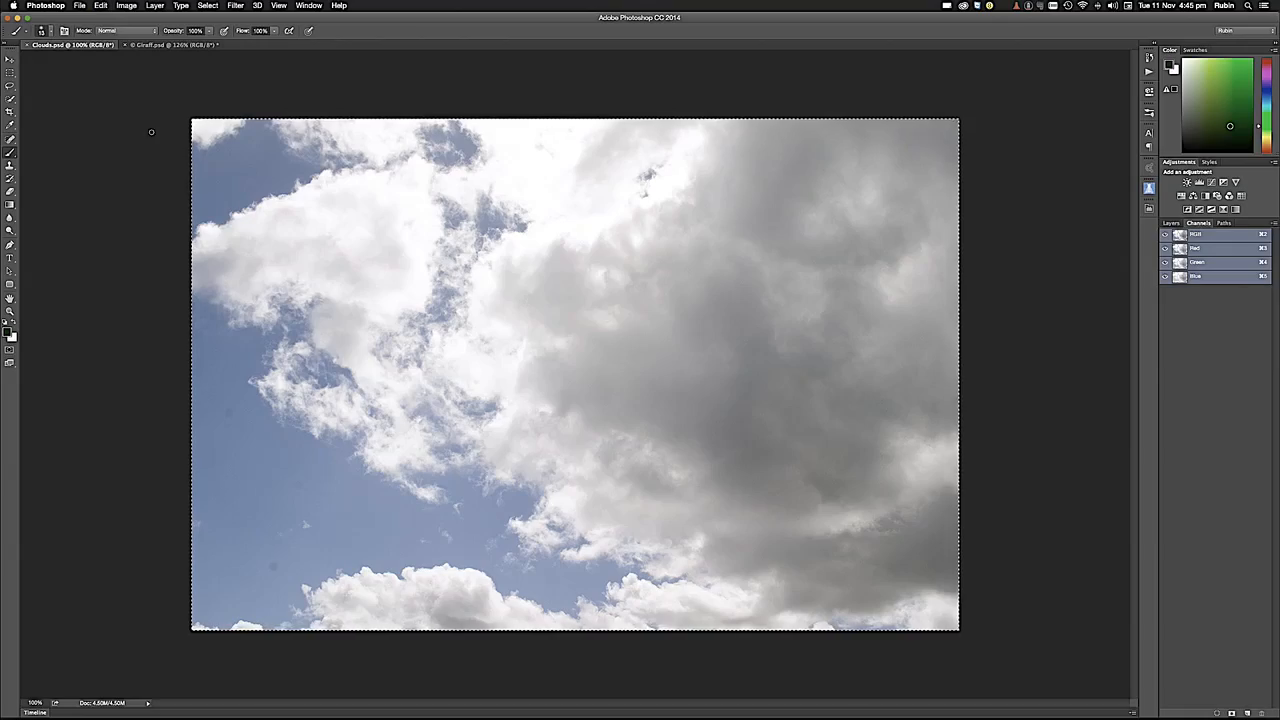
left_click(165, 46)
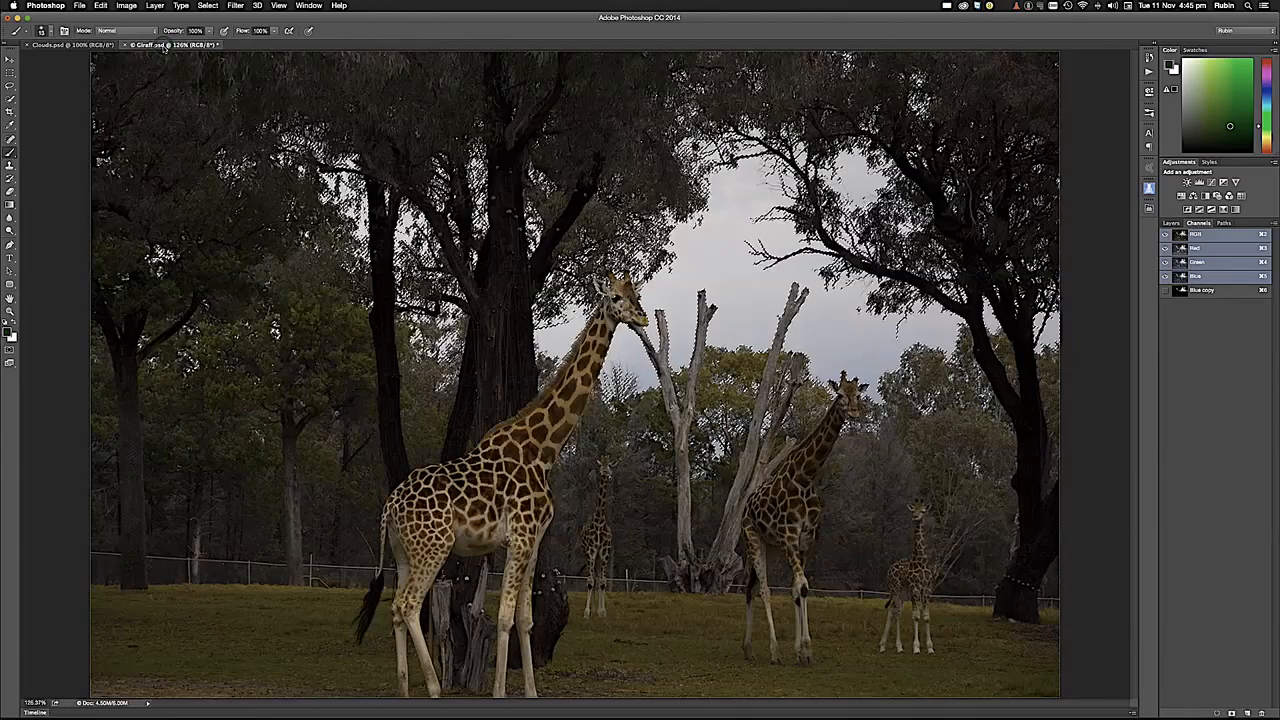
left_click(101, 6)
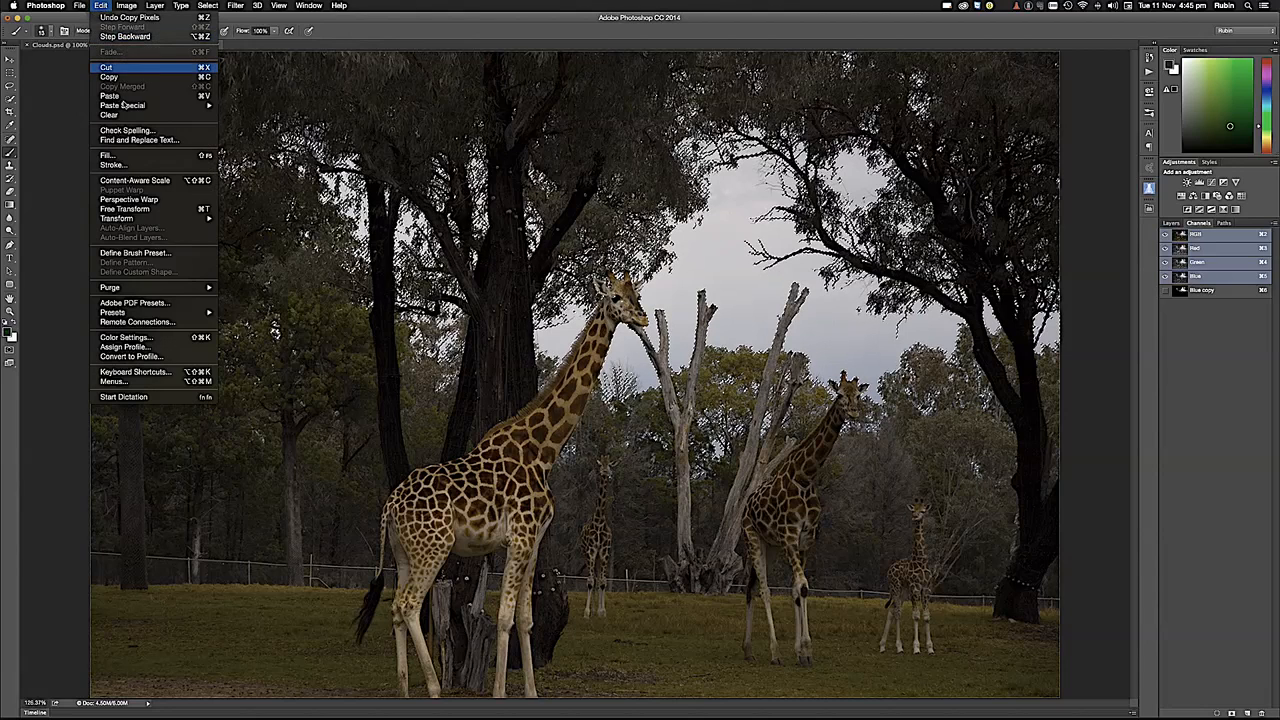
mouse_move(131, 111)
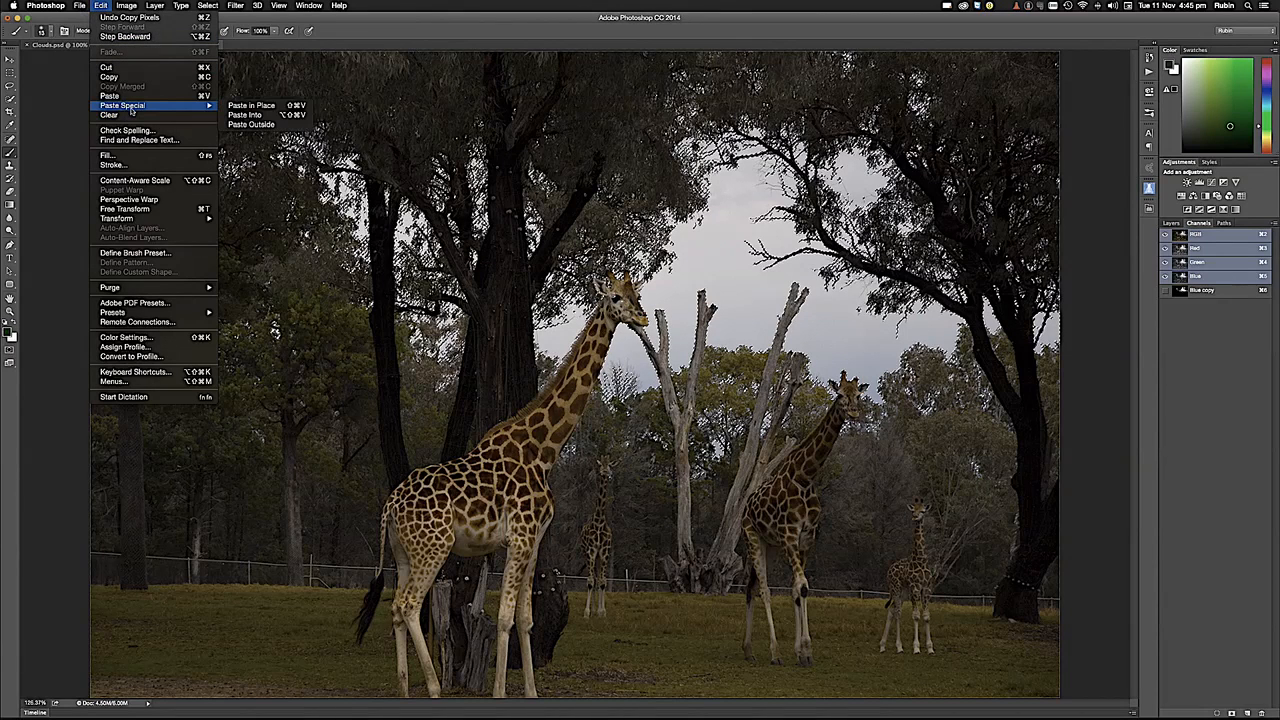
left_click(253, 116)
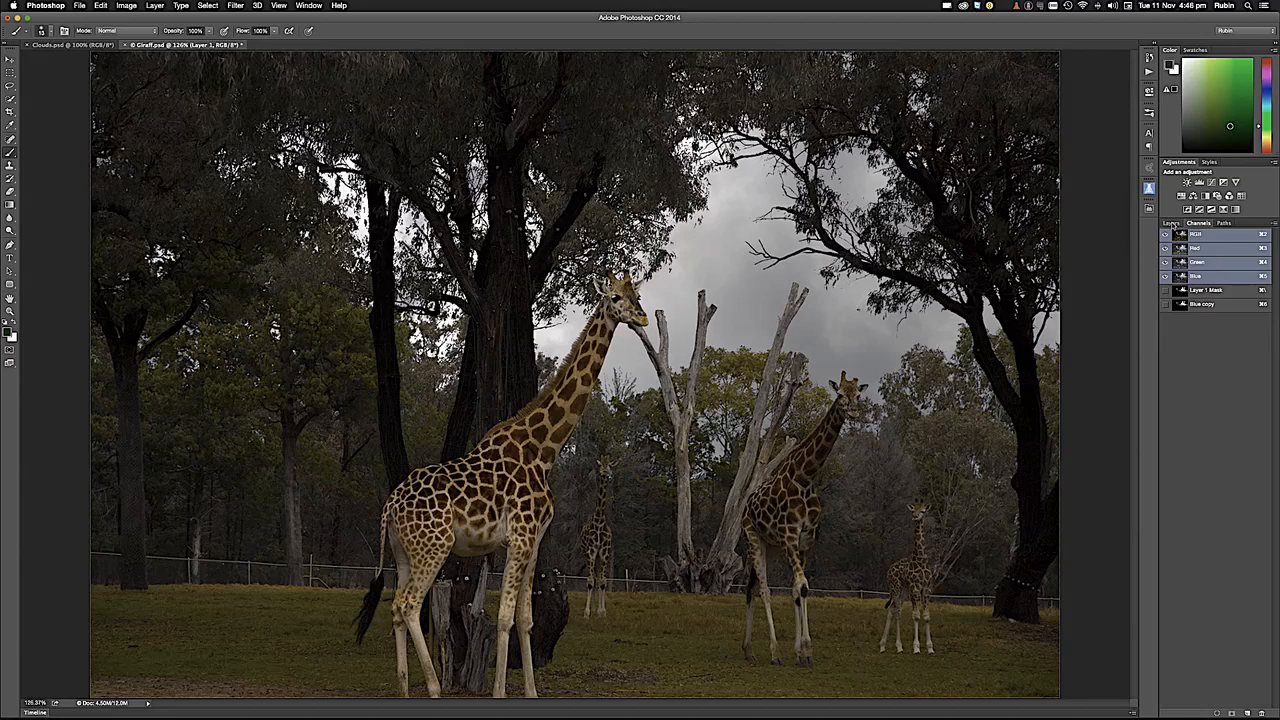
left_click(1171, 223)
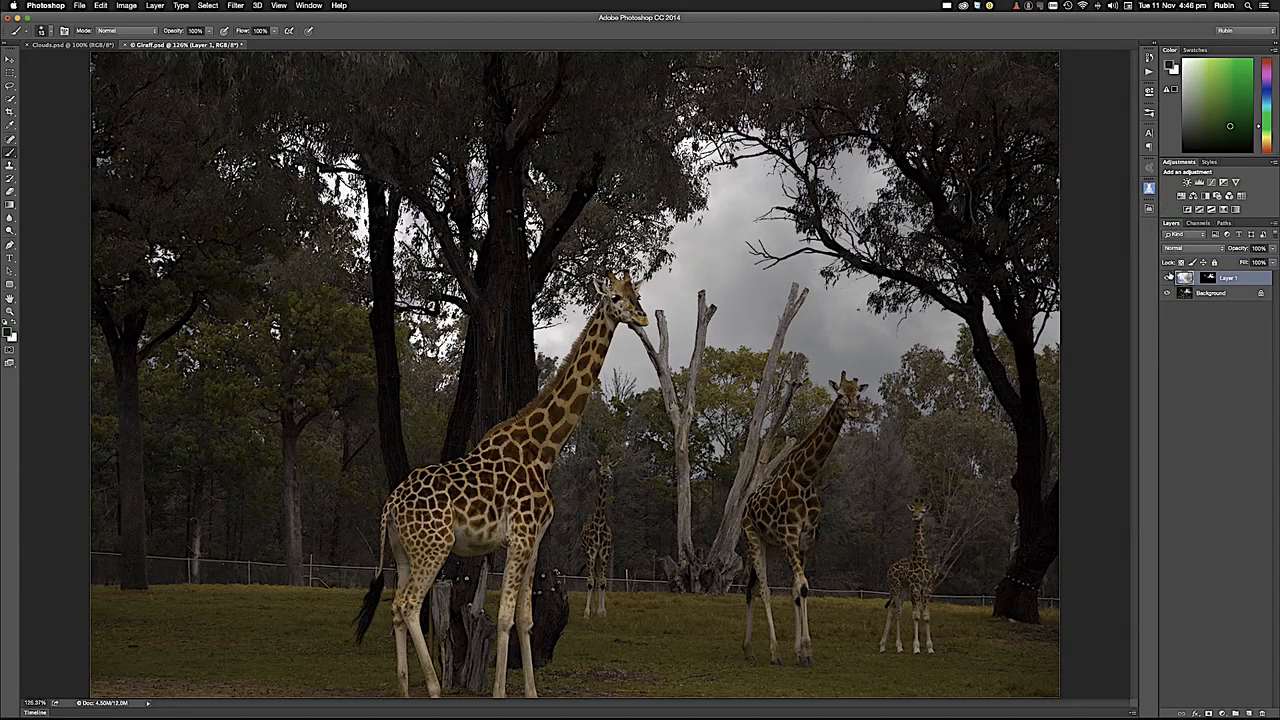